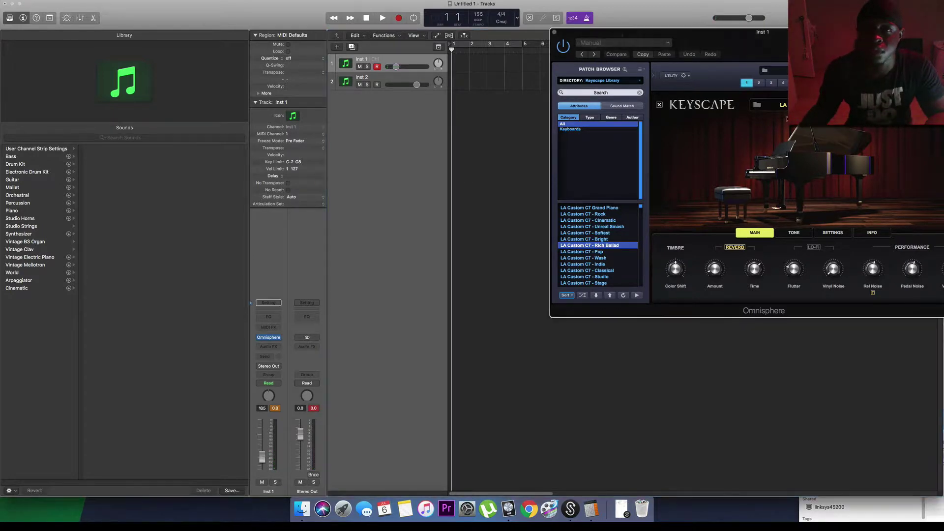
Set the project tempo to 116 and rehearse the Rich Ballad piano against playback
{"action": "left_click_drag", "start_coordinate": [609, 32], "coordinate": [750, 147]}
{"action": "key", "text": "space"}
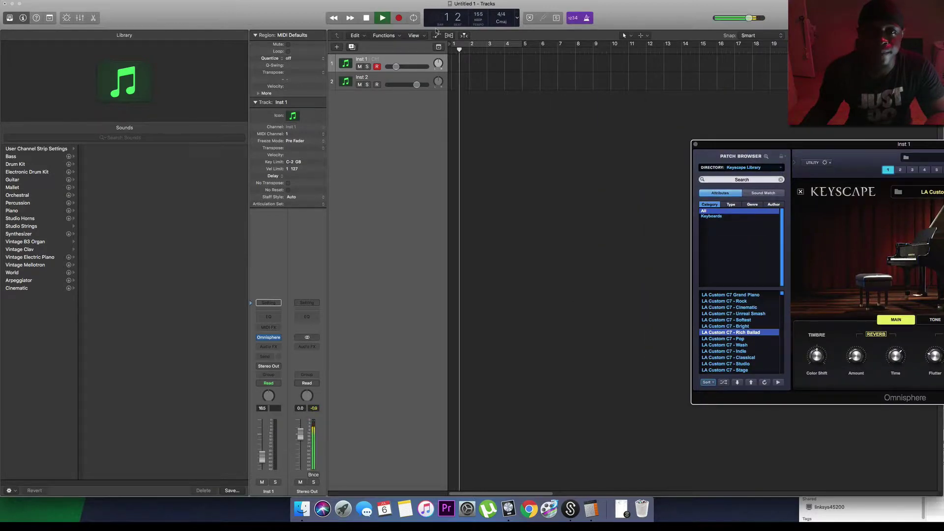
{"action": "key", "text": "space"}
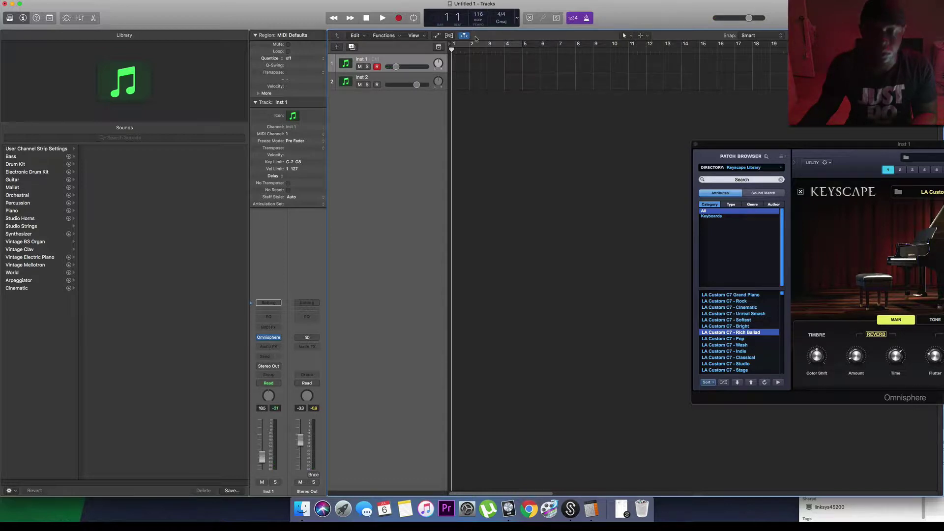
{"action": "key", "text": "space"}
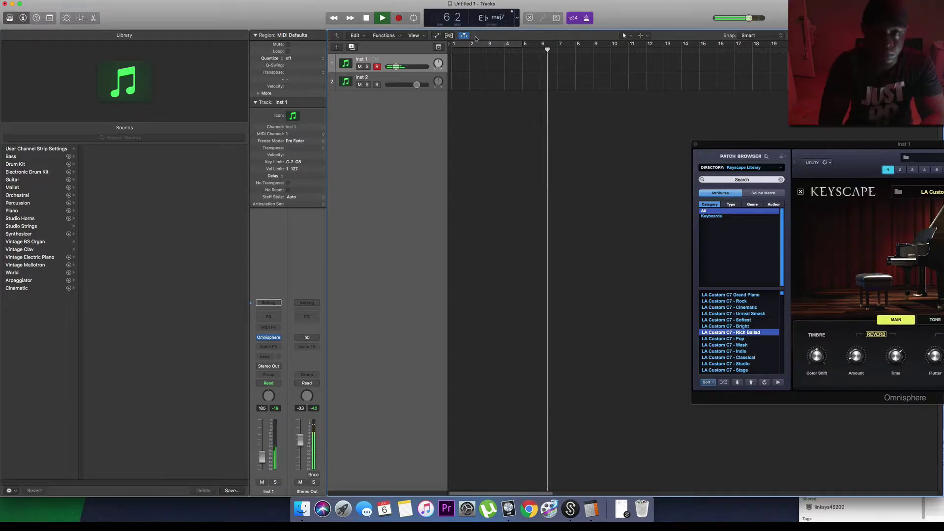
Record a piano part on the Inst 1 track and extend the cycle range to eight bars
{"action": "key", "text": "r"}
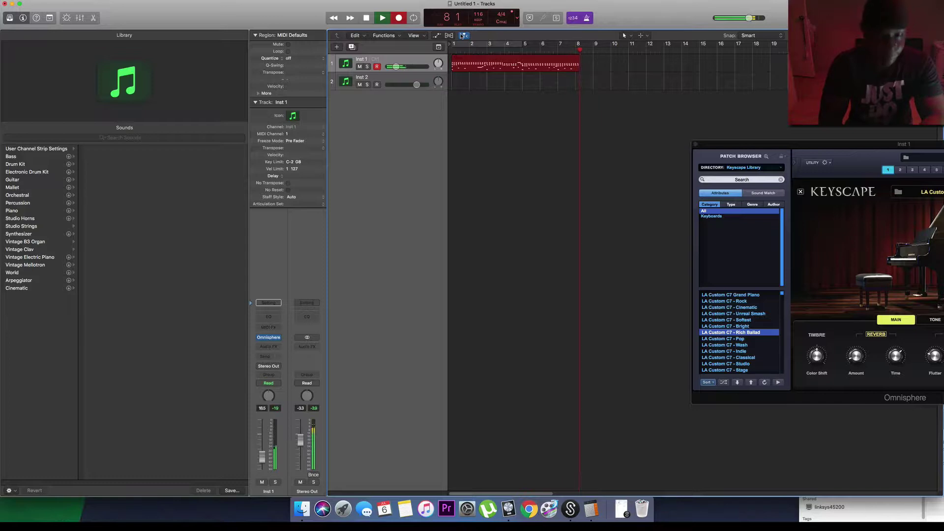
{"action": "key", "text": "space"}
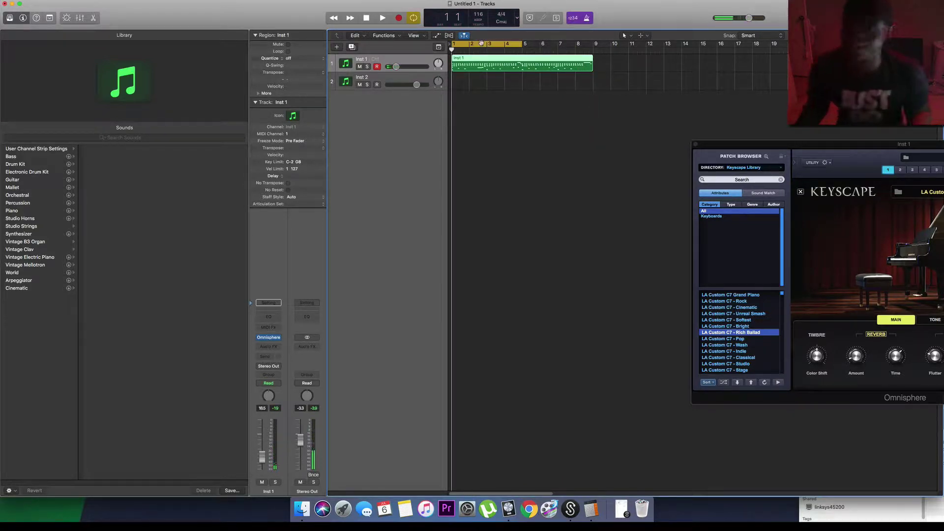
{"action": "key", "text": "space"}
{"action": "left_click_drag", "start_coordinate": [522, 44], "coordinate": [591, 56]}
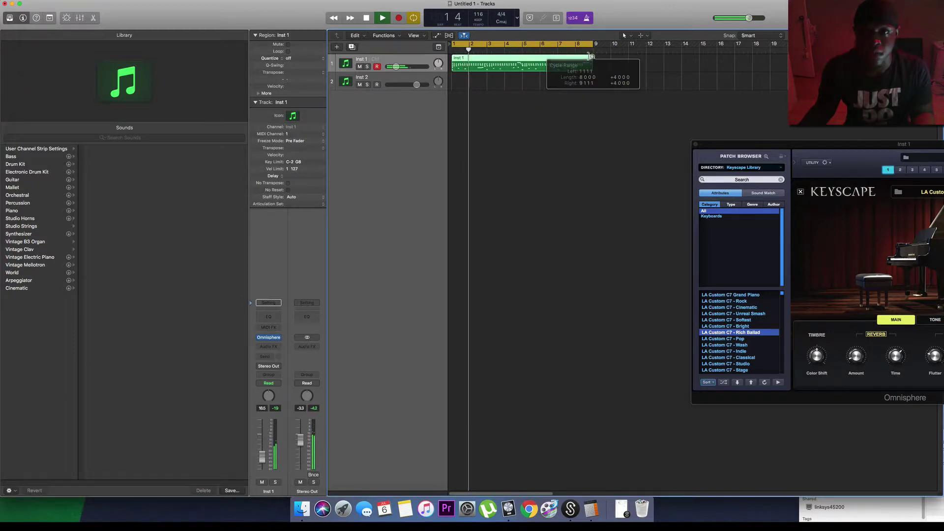
{"action": "key", "text": "e"}
{"action": "left_click", "coordinate": [695, 145]}
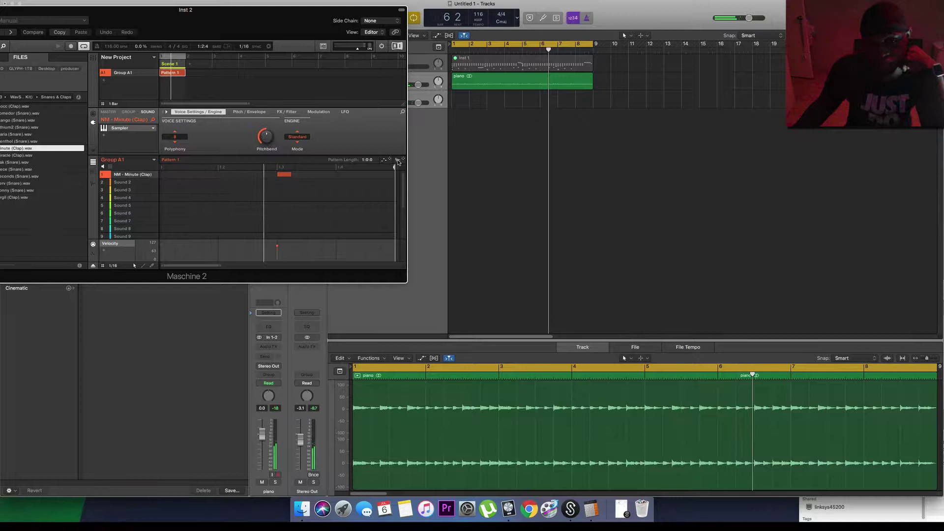
Place the Maschine clap pattern as audio on a new track starting at bar 1
{"action": "left_click_drag", "start_coordinate": [389, 160], "coordinate": [452, 116]}
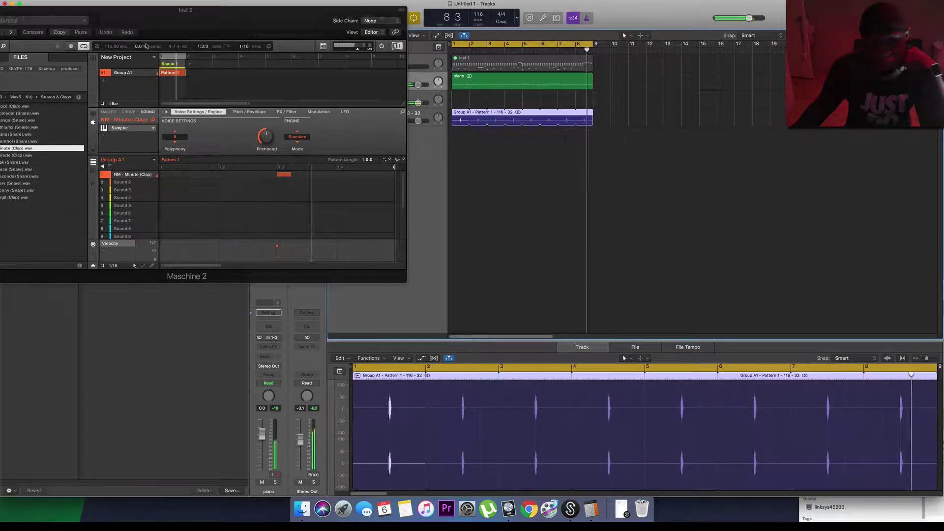
{"action": "left_click_drag", "start_coordinate": [147, 10], "coordinate": [293, 6]}
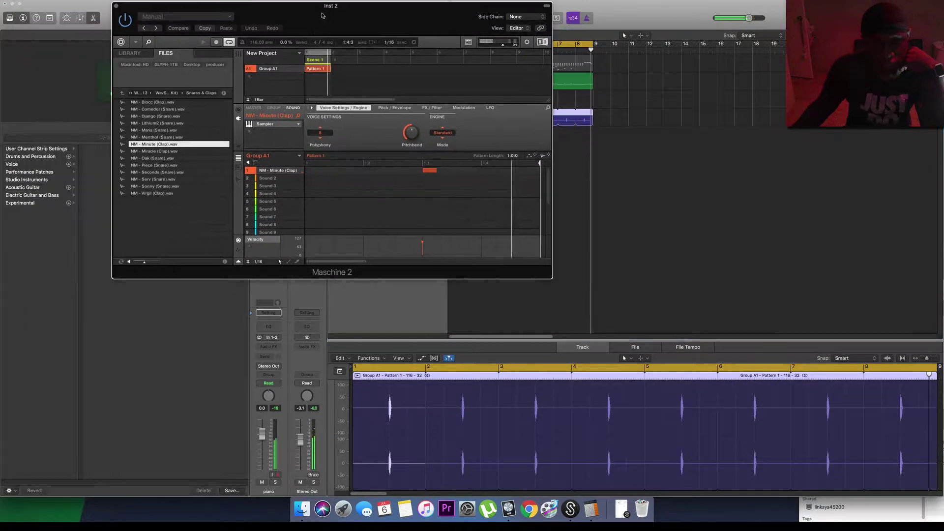
Select the empty Sound 2 slot and audition the Bodega kit's open hat and hi-hat samples
{"action": "left_click", "coordinate": [266, 178]}
{"action": "left_click", "coordinate": [122, 93]}
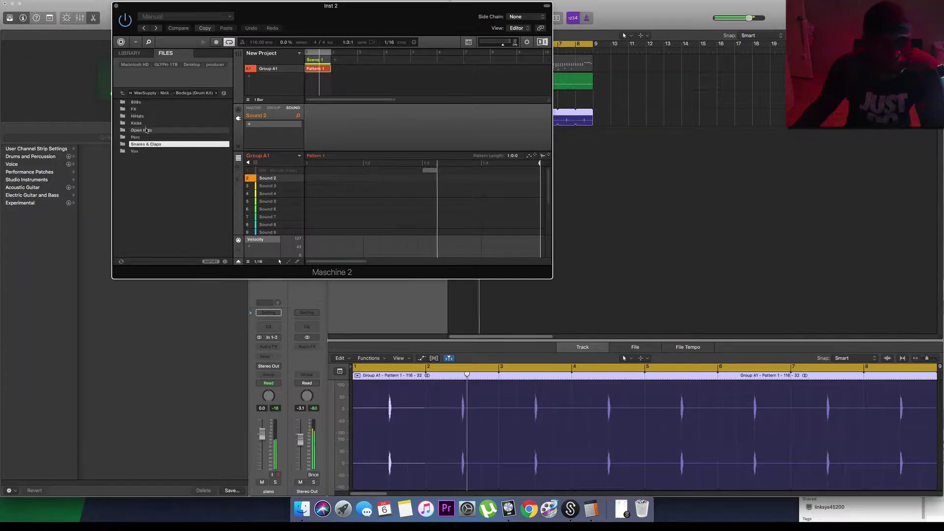
{"action": "double_click", "coordinate": [147, 130]}
{"action": "left_click", "coordinate": [147, 137]}
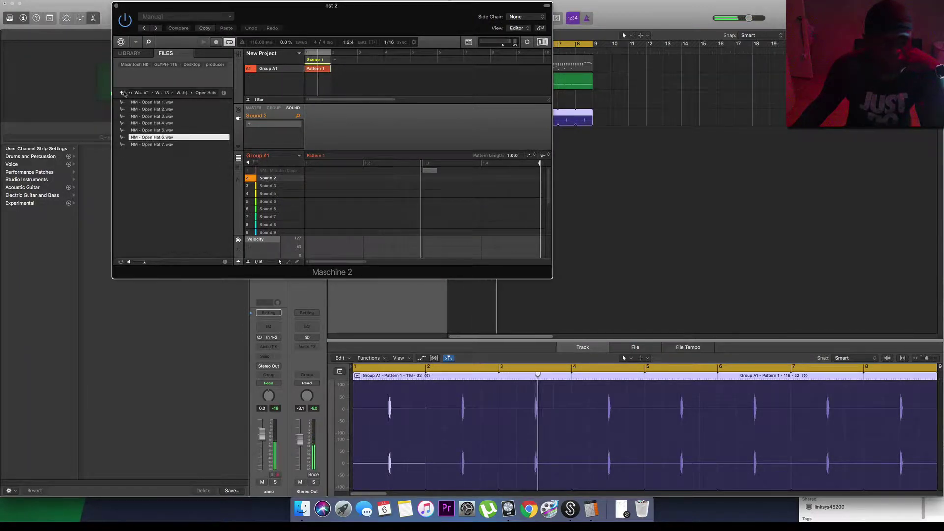
{"action": "key", "text": "Up"}
{"action": "key", "text": "Up"}
{"action": "key", "text": "Up"}
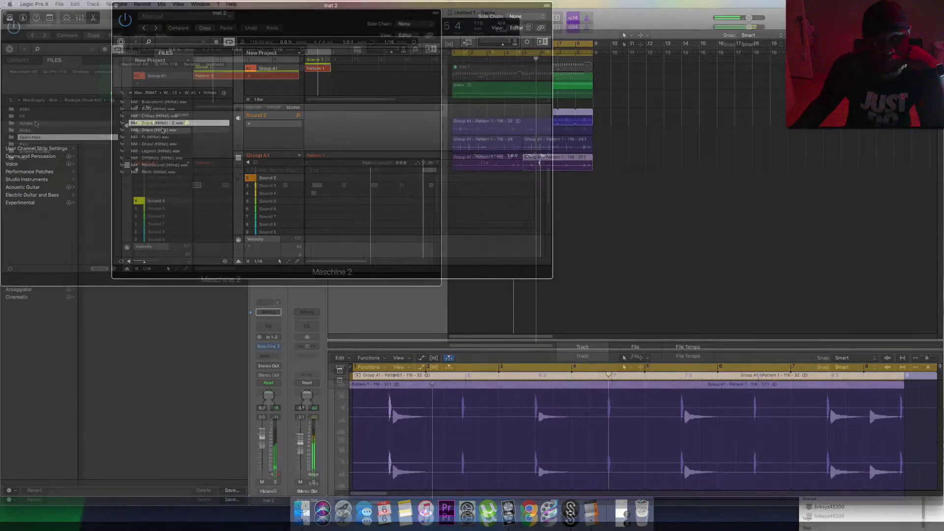
Audition the samples in the Snares & Claps folder and load NM - Serv (Snare).wav into Sound 4
{"action": "left_click", "coordinate": [53, 152]}
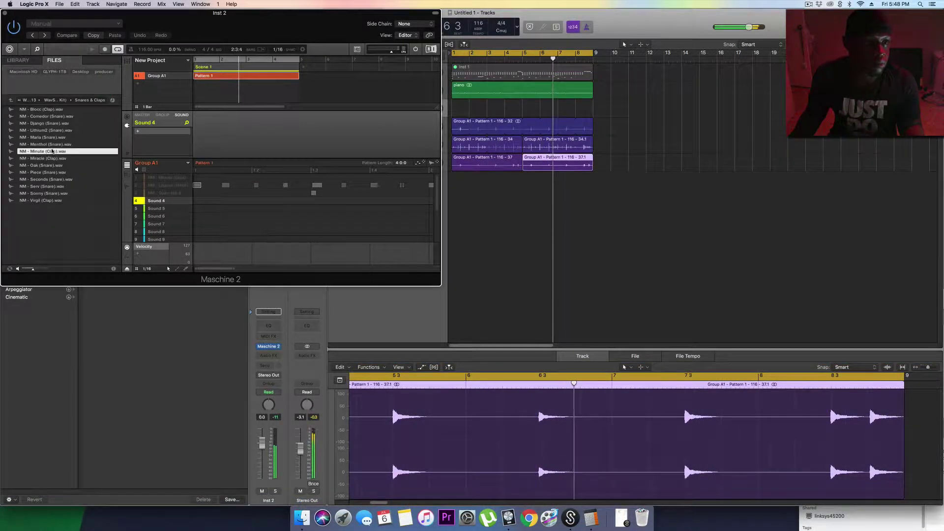
{"action": "key", "text": "Down"}
{"action": "key", "text": "Down"}
{"action": "key", "text": "Down"}
{"action": "key", "text": "Down"}
{"action": "key", "text": "Down"}
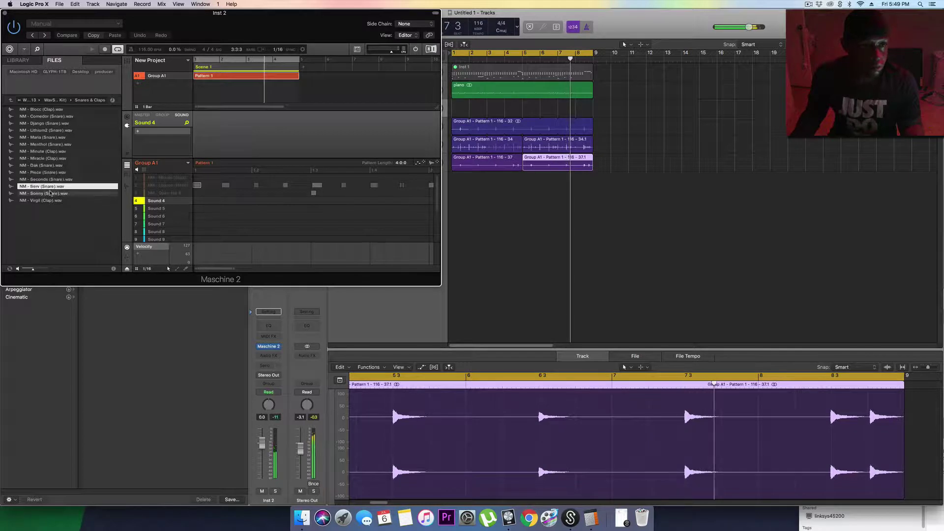
{"action": "double_click", "coordinate": [53, 187]}
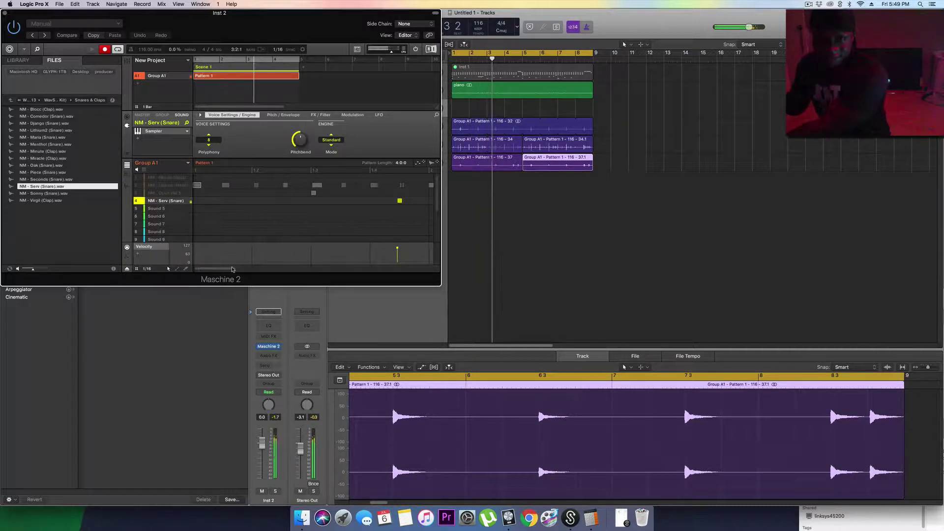
Place the Serv snare pattern as audio on a new track below the other drums and adjust that track's volume
{"action": "left_click_drag", "start_coordinate": [235, 269], "coordinate": [359, 269]}
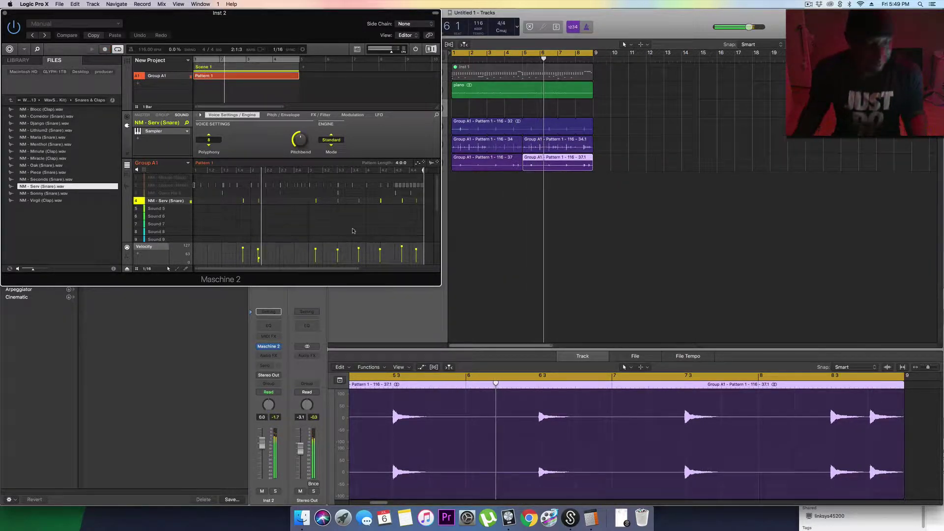
{"action": "left_click_drag", "start_coordinate": [268, 15], "coordinate": [129, 15]}
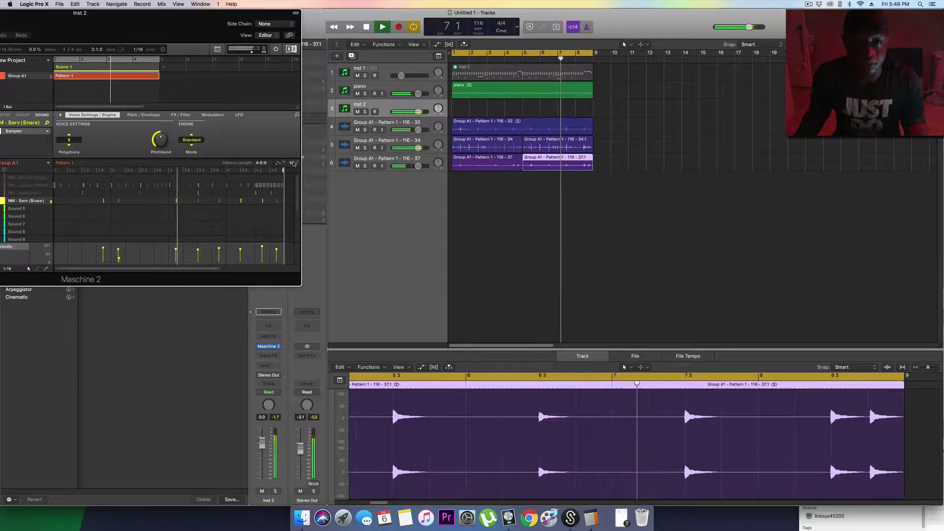
{"action": "left_click_drag", "start_coordinate": [293, 163], "coordinate": [552, 186]}
{"action": "left_click_drag", "start_coordinate": [419, 186], "coordinate": [409, 186]}
{"action": "left_click_drag", "start_coordinate": [152, 27], "coordinate": [465, 27]}
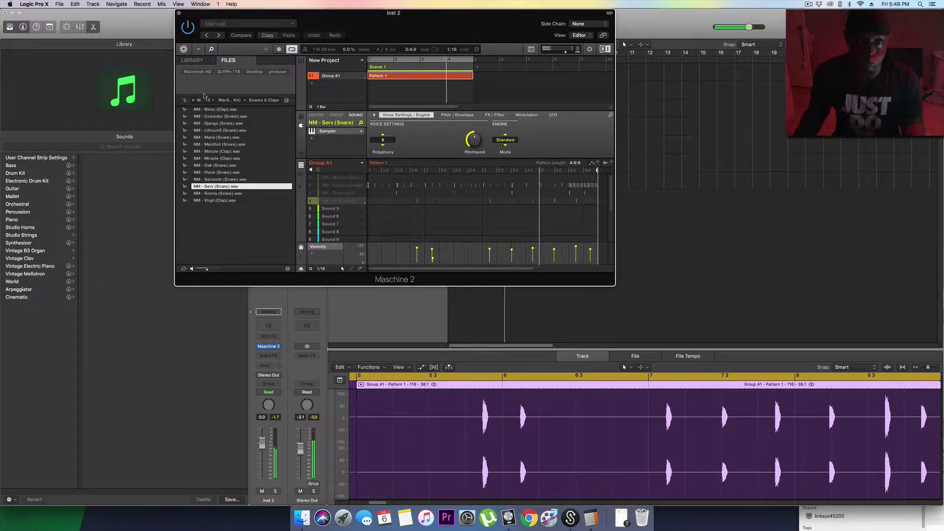
{"action": "left_click_drag", "start_coordinate": [331, 32], "coordinate": [459, 259]}
{"action": "left_click_drag", "start_coordinate": [407, 185], "coordinate": [414, 185]}
Open the Percs folder of another WavSupply drum kit and audition its percussion samples
{"action": "left_click", "coordinate": [306, 320]}
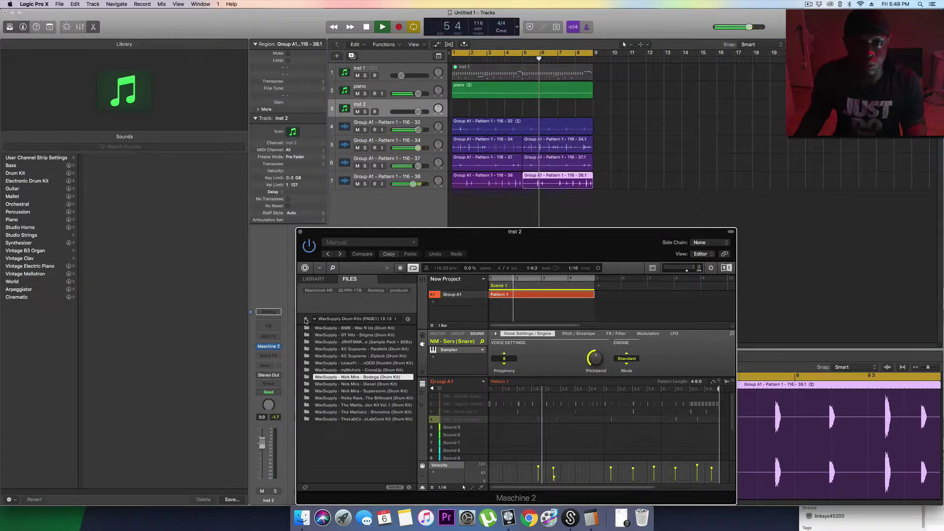
{"action": "double_click", "coordinate": [373, 386]}
{"action": "double_click", "coordinate": [348, 370]}
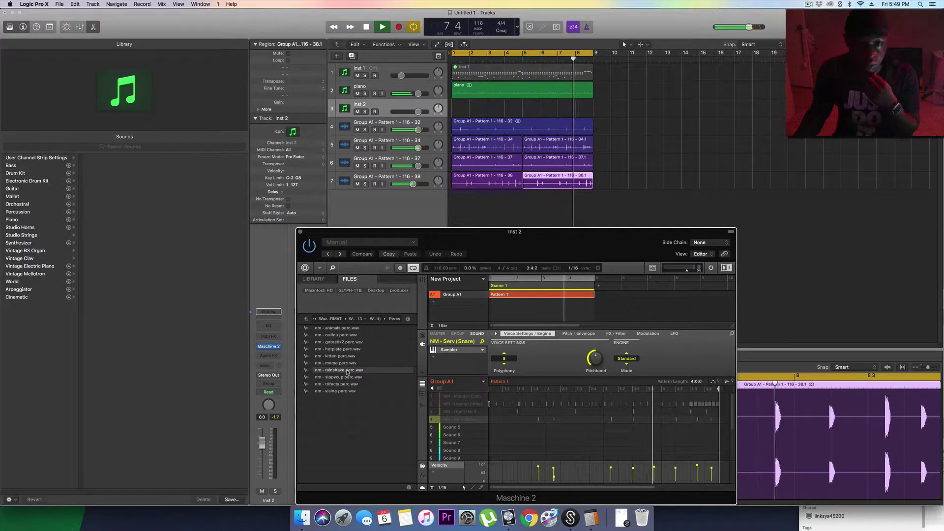
{"action": "key", "text": "Up"}
{"action": "key", "text": "Up"}
{"action": "key", "text": "Up"}
{"action": "key", "text": "Up"}
{"action": "key", "text": "Up"}
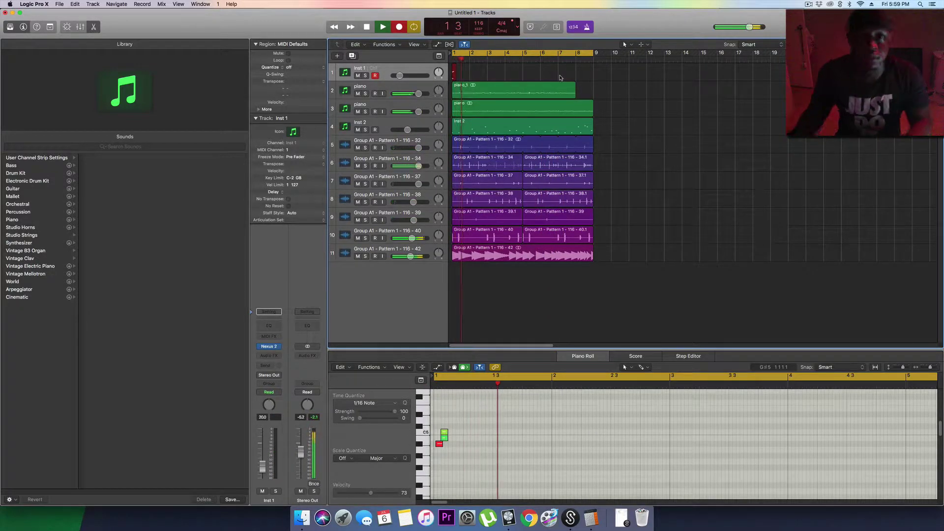
Stop recording and delete the one-bar take on the Inst 1 track
{"action": "key", "text": "space"}
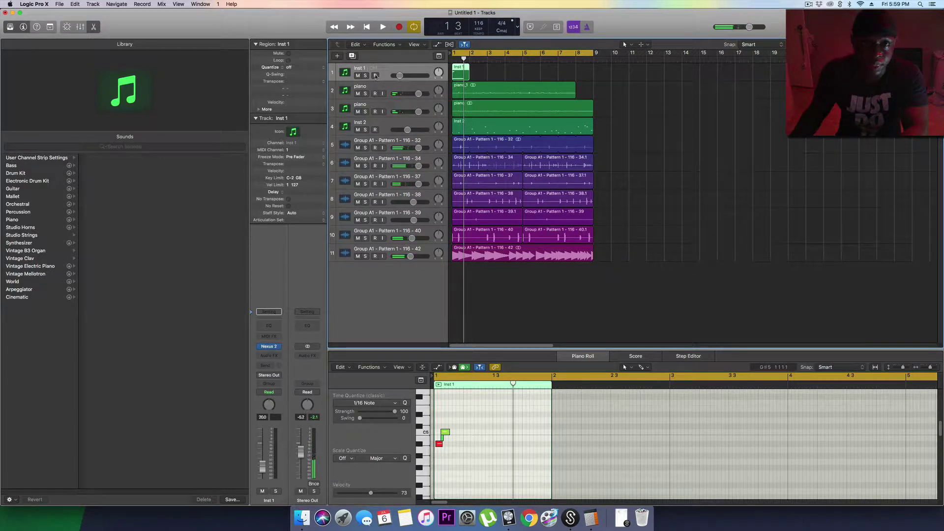
{"action": "left_click", "coordinate": [484, 73]}
{"action": "left_click", "coordinate": [461, 73]}
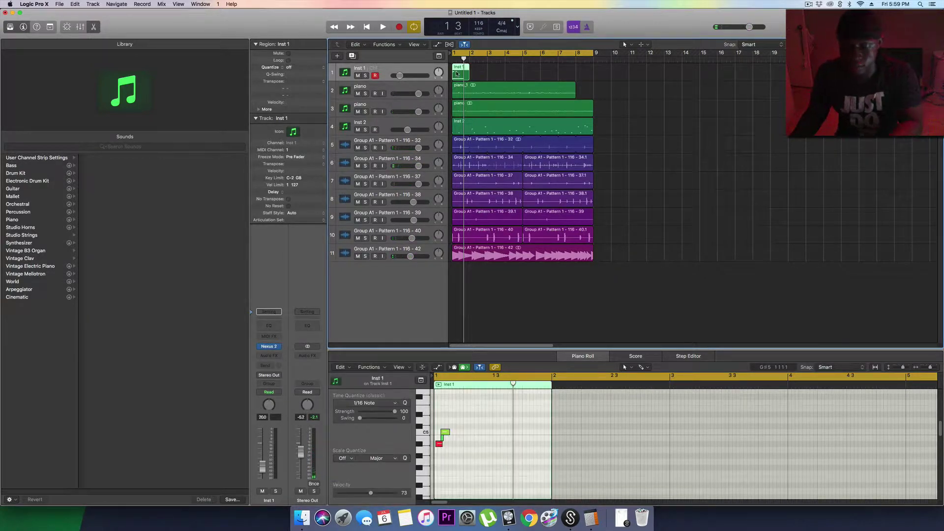
{"action": "key", "text": "Delete"}
Record a new Nexus 2 take on the Inst 1 track over the loop, raising the track's volume
{"action": "key", "text": "space"}
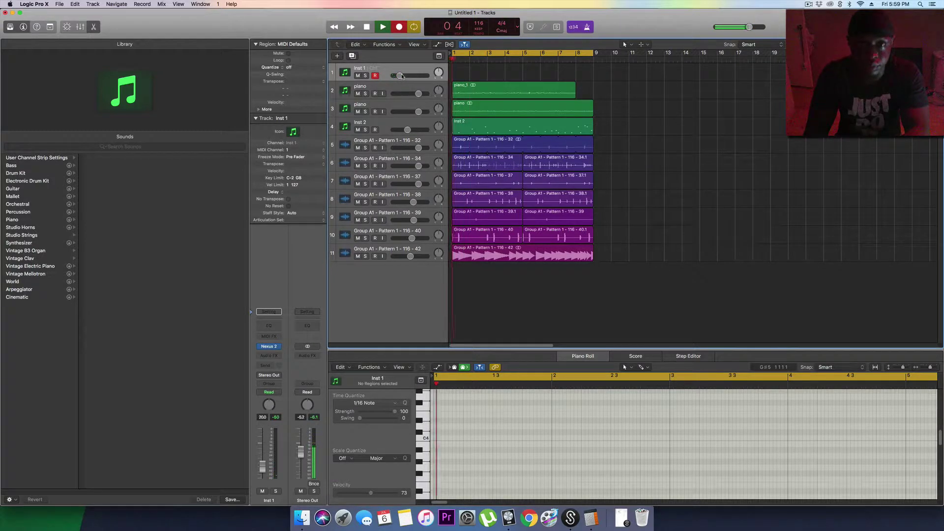
{"action": "double_click", "coordinate": [402, 76]}
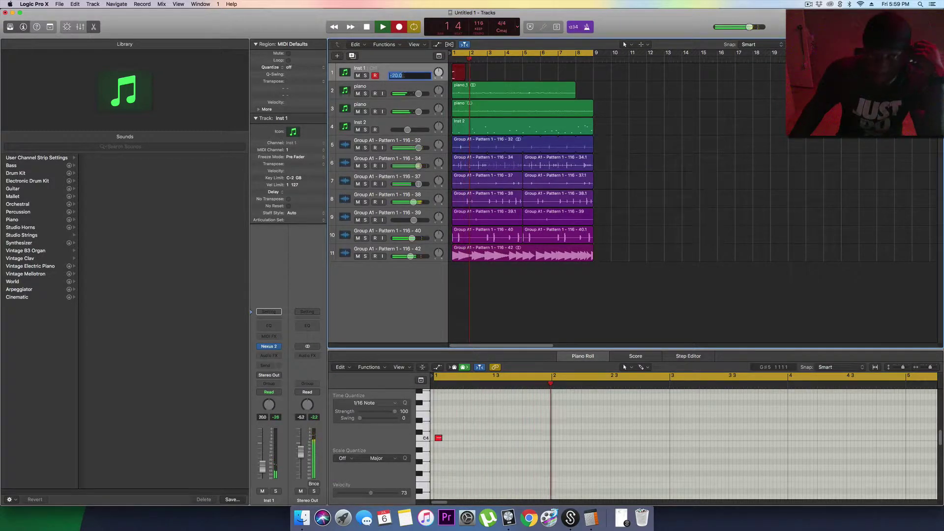
{"action": "left_click", "coordinate": [411, 76]}
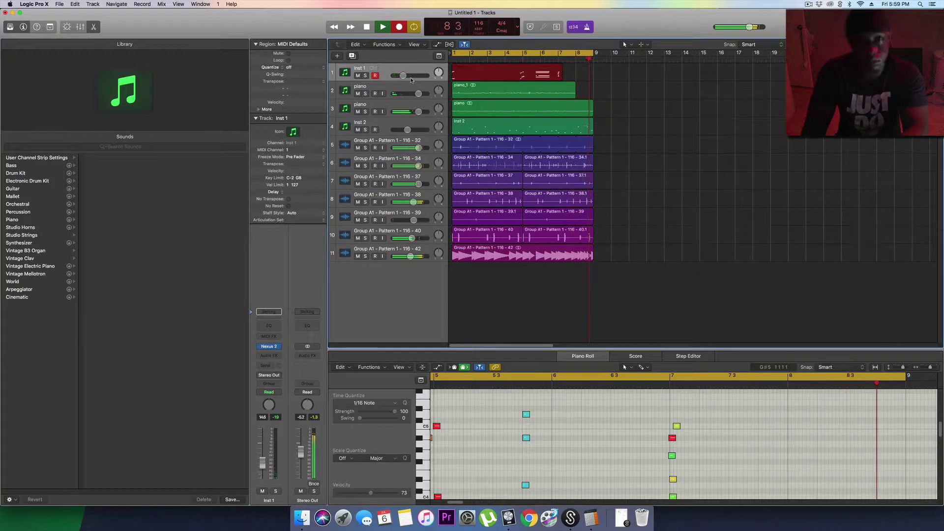
{"action": "key", "text": "space"}
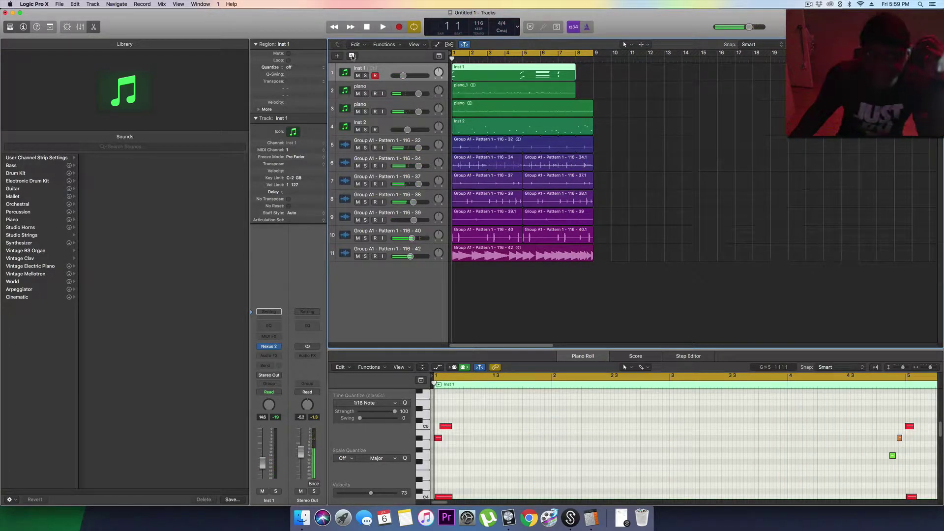
Duplicate the Inst 1 track twice, keeping its Nexus 2 instrument
{"action": "key", "text": "super+d"}
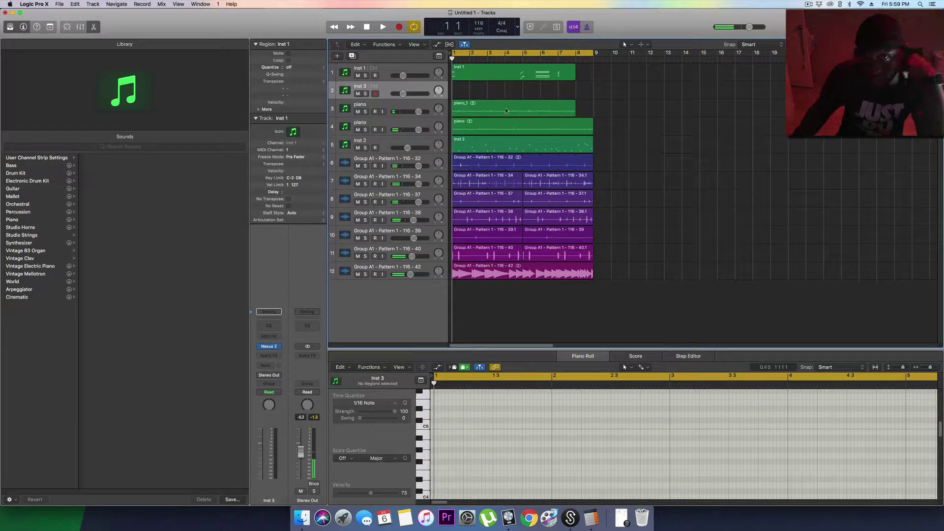
{"action": "key", "text": "super+d"}
Open Nexus 2 on the Inst 3 track and choose the PL Poppy Bells preset from the Plucked category
{"action": "left_click", "coordinate": [395, 86]}
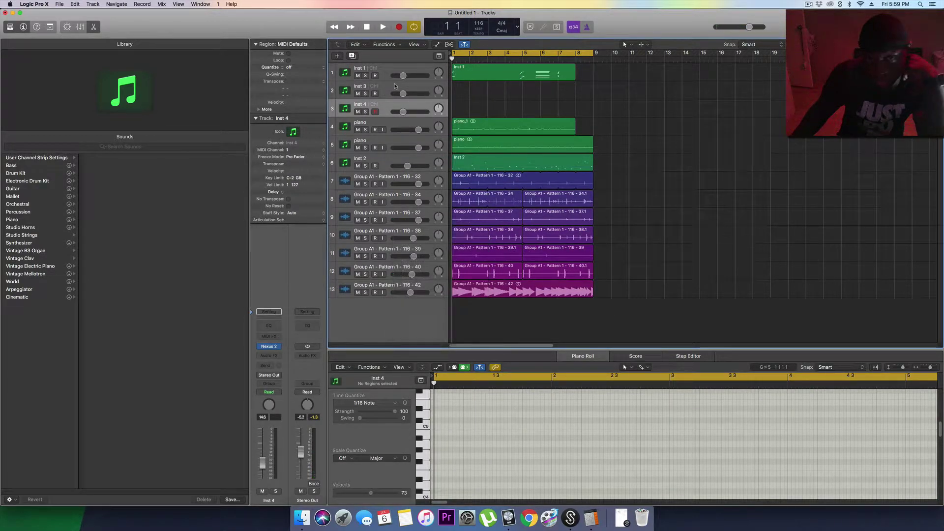
{"action": "left_click", "coordinate": [395, 85]}
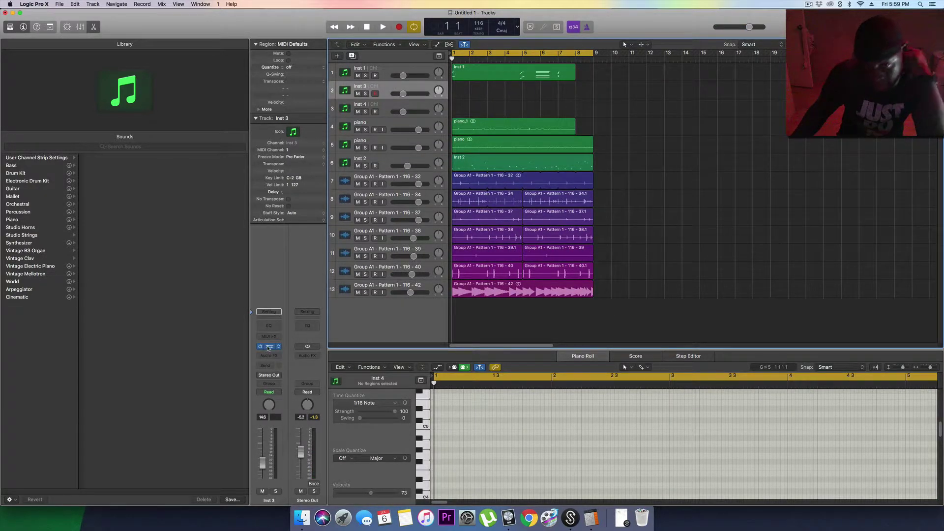
{"action": "left_click", "coordinate": [268, 347]}
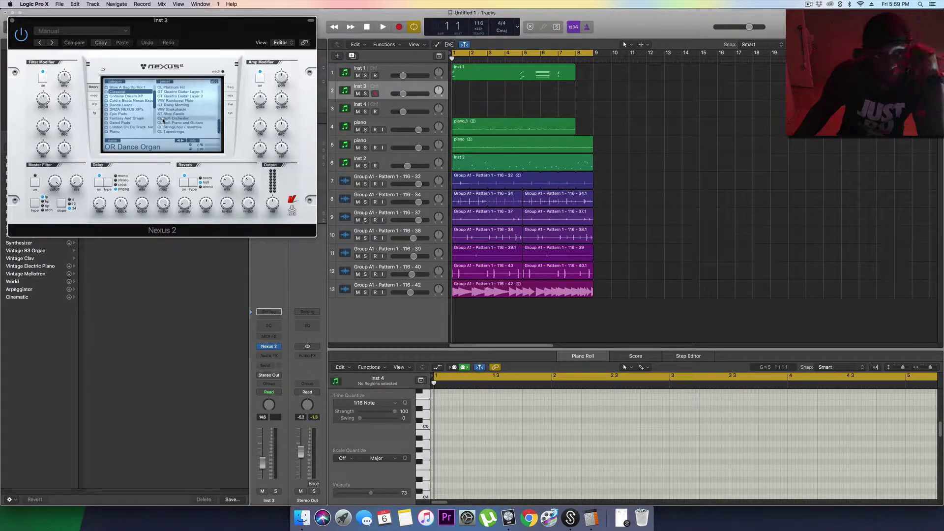
{"action": "scroll", "coordinate": [155, 102], "scroll_direction": "down", "scroll_amount": 2}
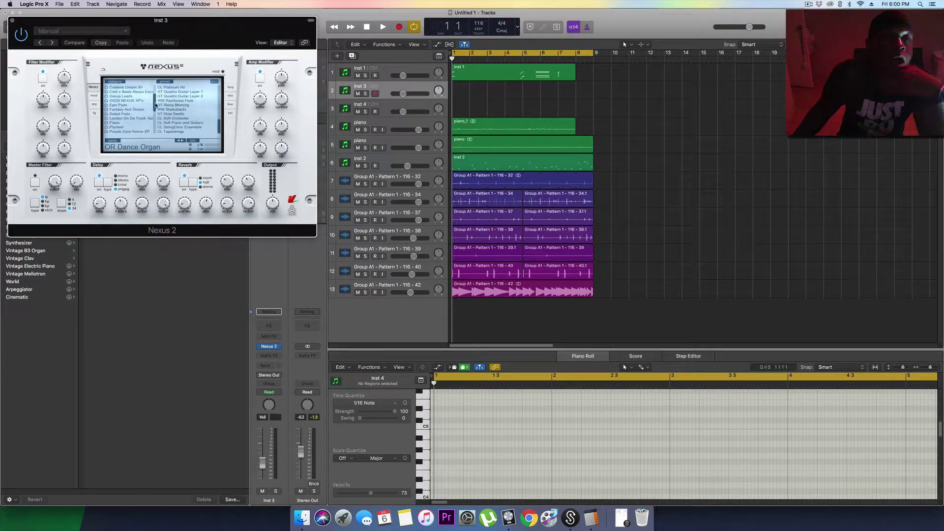
{"action": "left_click_drag", "start_coordinate": [156, 105], "coordinate": [155, 115]}
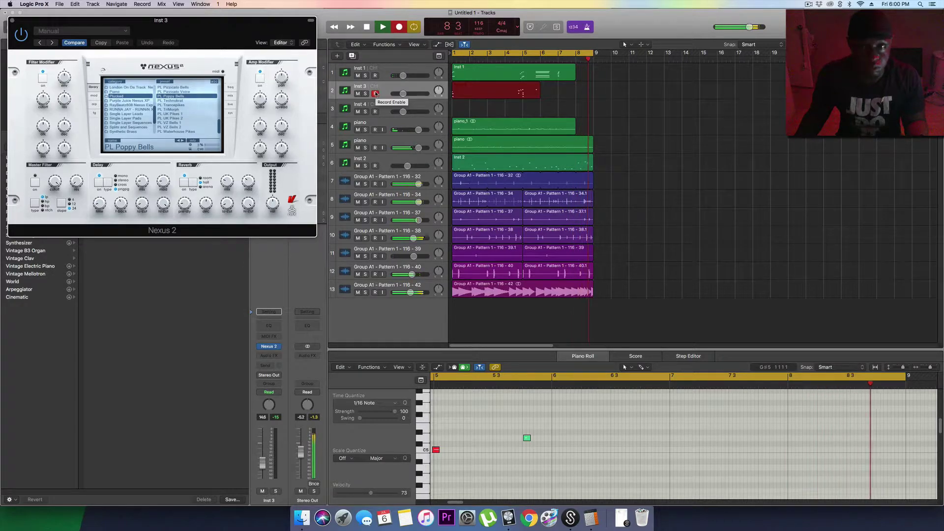
Finish recording the bell part on Inst 3, disarm the track and move the Nexus 2 window aside
{"action": "key", "text": "space"}
{"action": "left_click", "coordinate": [375, 93]}
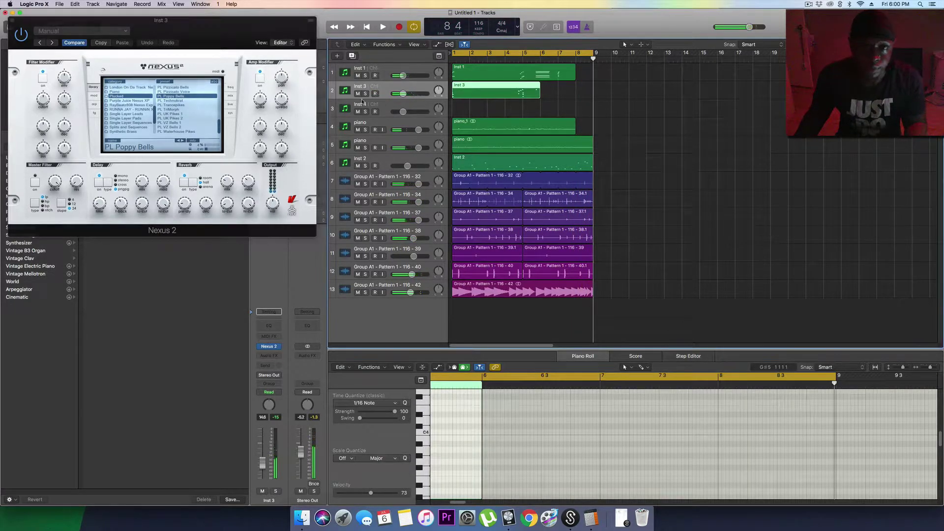
{"action": "left_click_drag", "start_coordinate": [119, 23], "coordinate": [584, 90]}
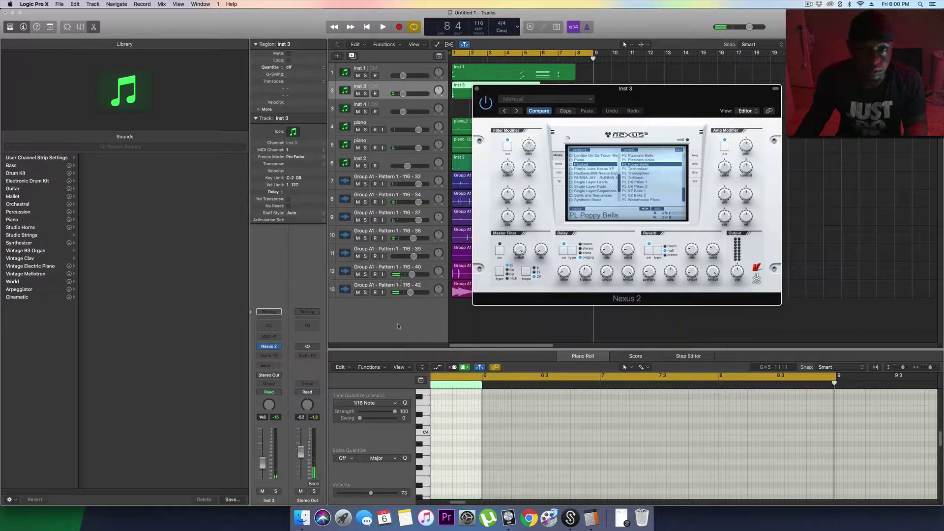
Lower the Inst 3 track's volume slightly while the loop plays, then duplicate the track and close its Nexus 2 window
{"action": "key", "text": "space"}
{"action": "left_click_drag", "start_coordinate": [403, 93], "coordinate": [402, 94]}
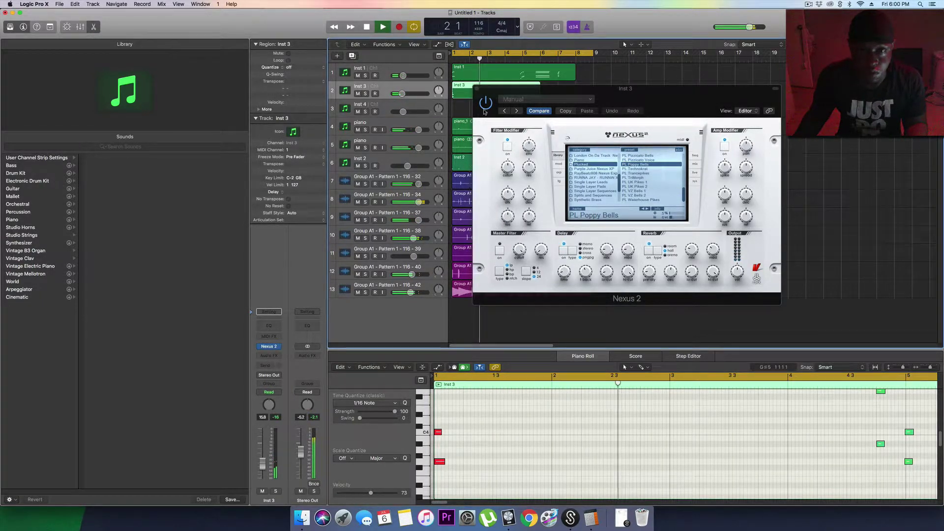
{"action": "left_click", "coordinate": [353, 56]}
{"action": "left_click", "coordinate": [476, 90]}
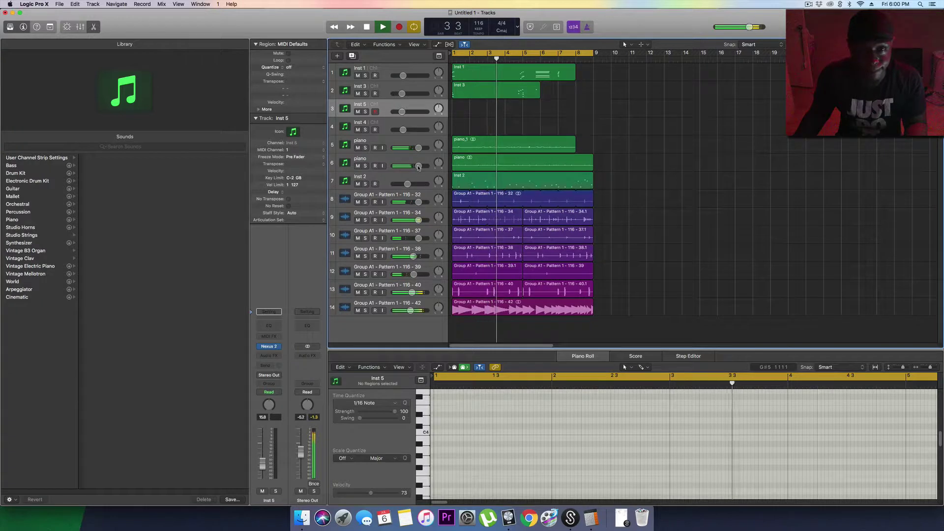
Balance the levels during playback by raising the volume of the two piano tracks and lowering Inst 1 to about -16 dB
{"action": "left_click", "coordinate": [417, 148]}
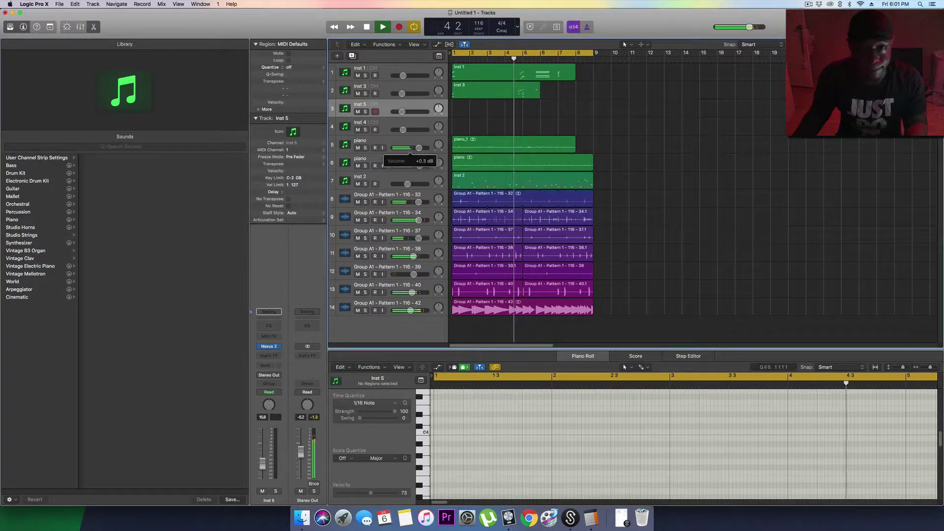
{"action": "left_click_drag", "start_coordinate": [418, 148], "coordinate": [421, 167]}
{"action": "right_click", "coordinate": [421, 115]}
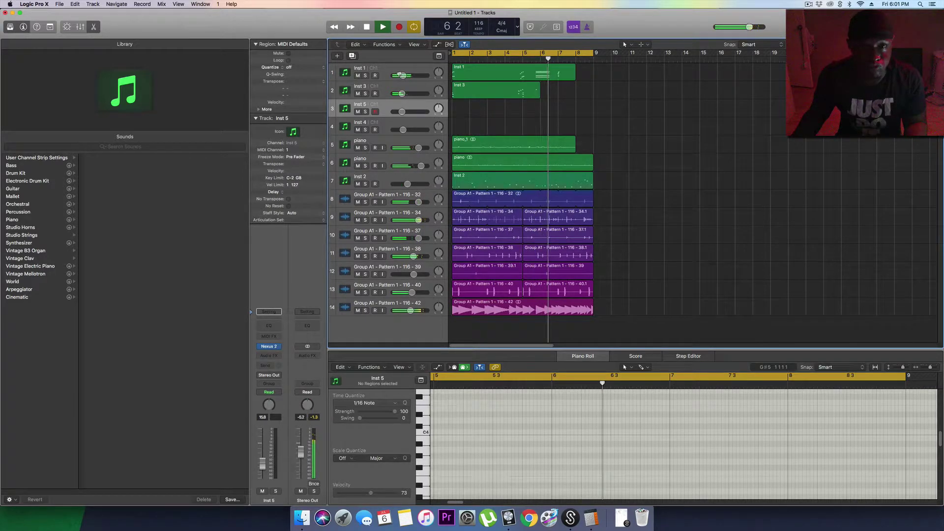
{"action": "left_click", "coordinate": [402, 75]}
{"action": "left_click_drag", "start_coordinate": [401, 75], "coordinate": [400, 76]}
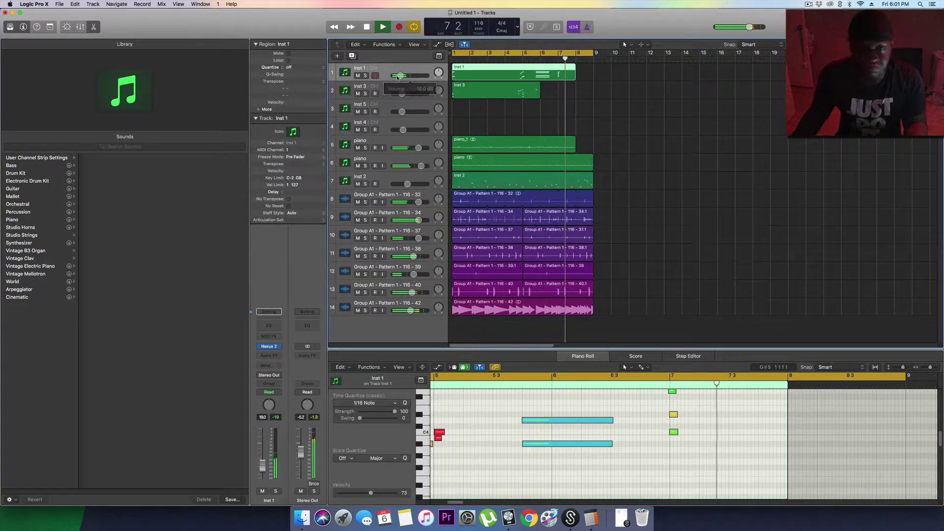
{"action": "key", "text": "space"}
Load the Brass 3 preset from Nexus 2's London On Da Track category on the Inst 5 track and start recording
{"action": "left_click", "coordinate": [393, 105]}
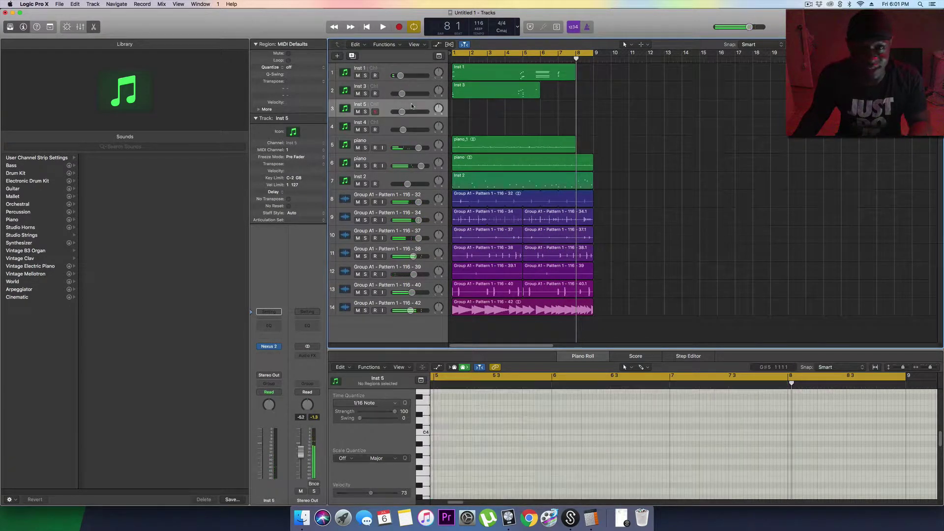
{"action": "left_click", "coordinate": [269, 347]}
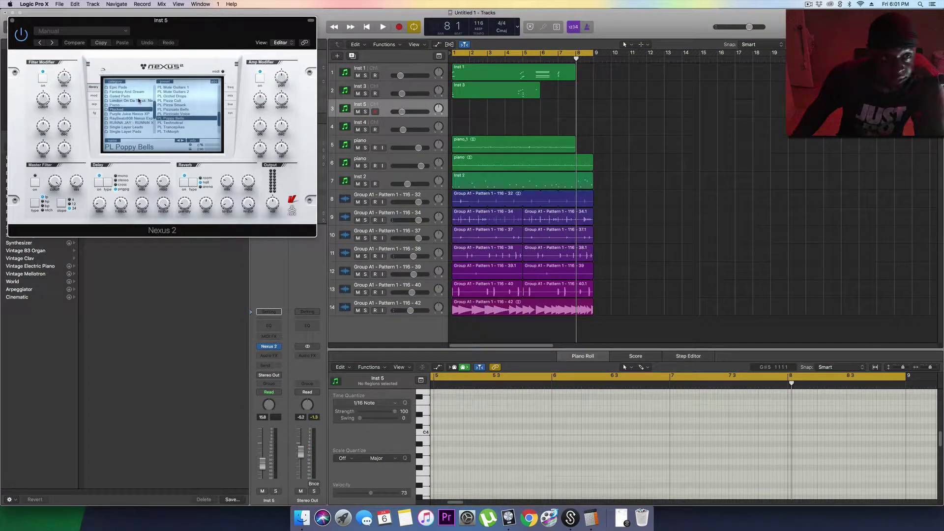
{"action": "left_click", "coordinate": [139, 101]}
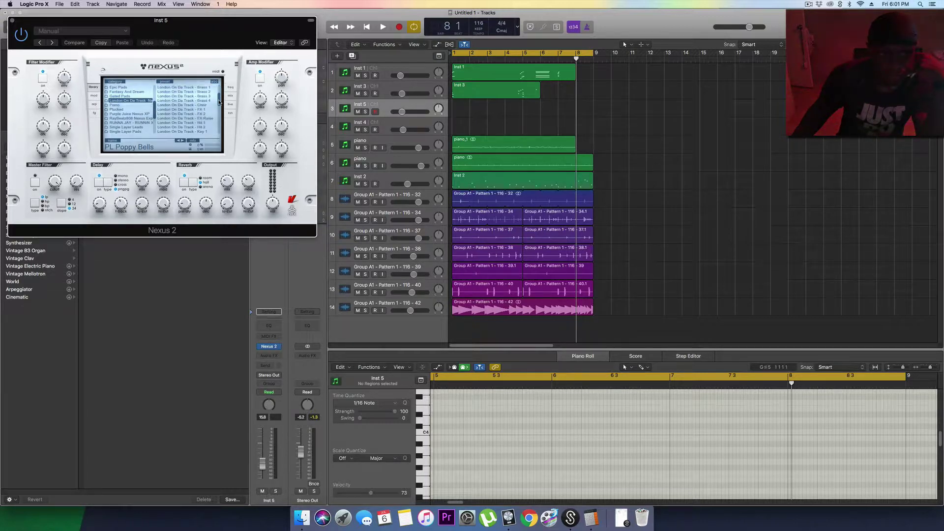
{"action": "left_click", "coordinate": [206, 97]}
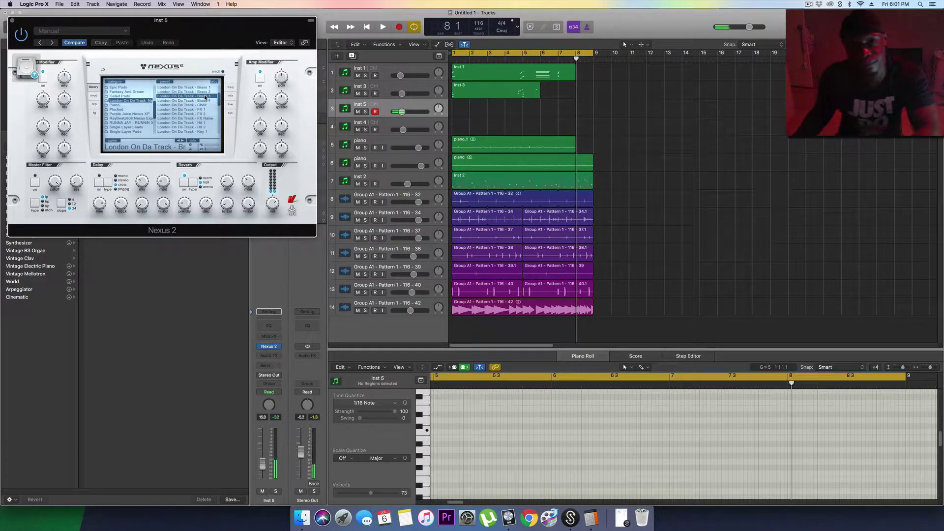
{"action": "key", "text": "r"}
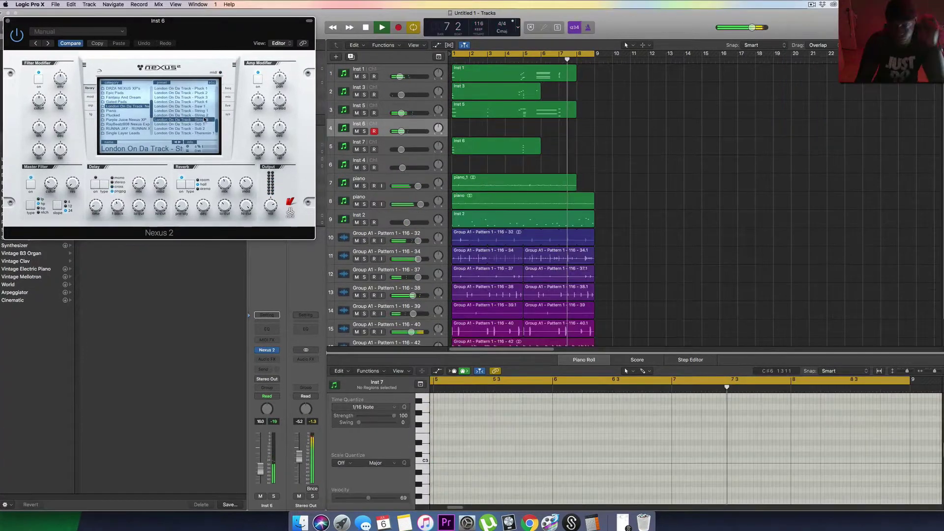
Choose the London On Da Track Theremin preset on Inst 6, record a melody from bar 1 and lower the track's volume slightly
{"action": "key", "text": "space"}
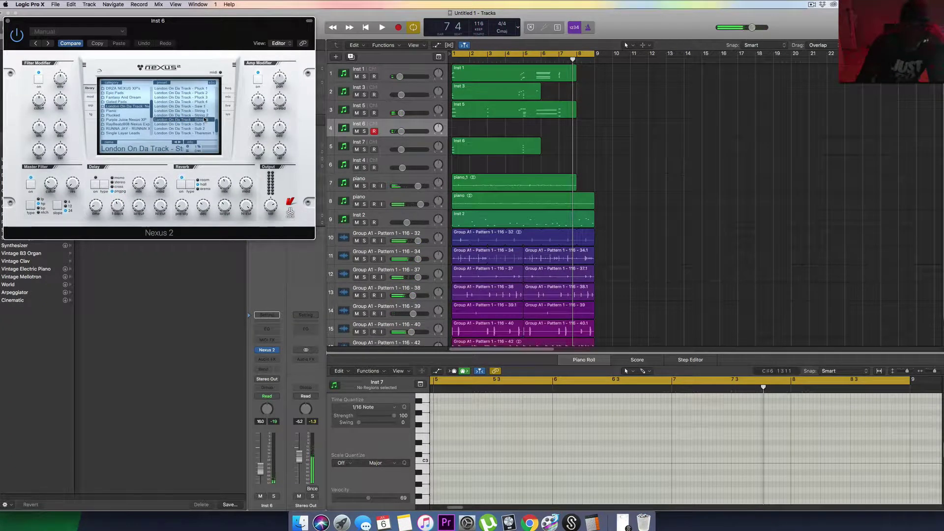
{"action": "left_click", "coordinate": [206, 134]}
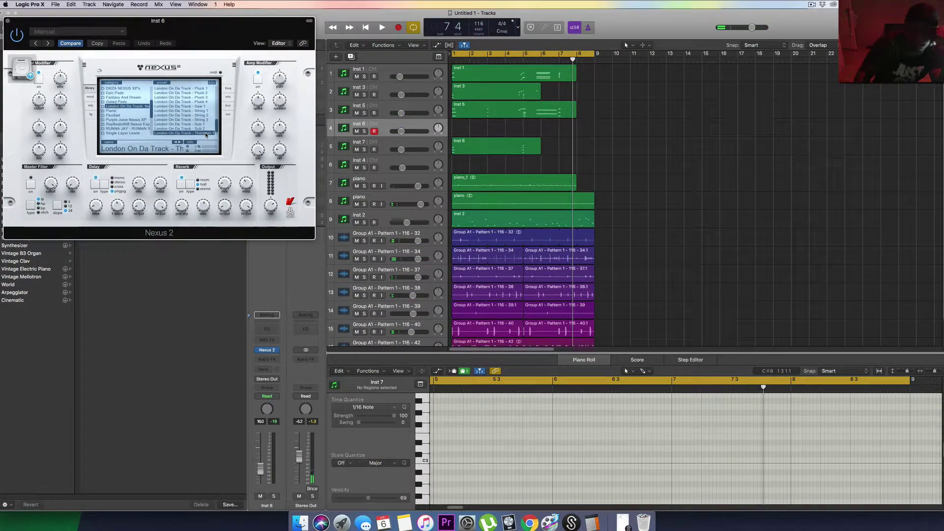
{"action": "key", "text": "Return"}
{"action": "key", "text": "space"}
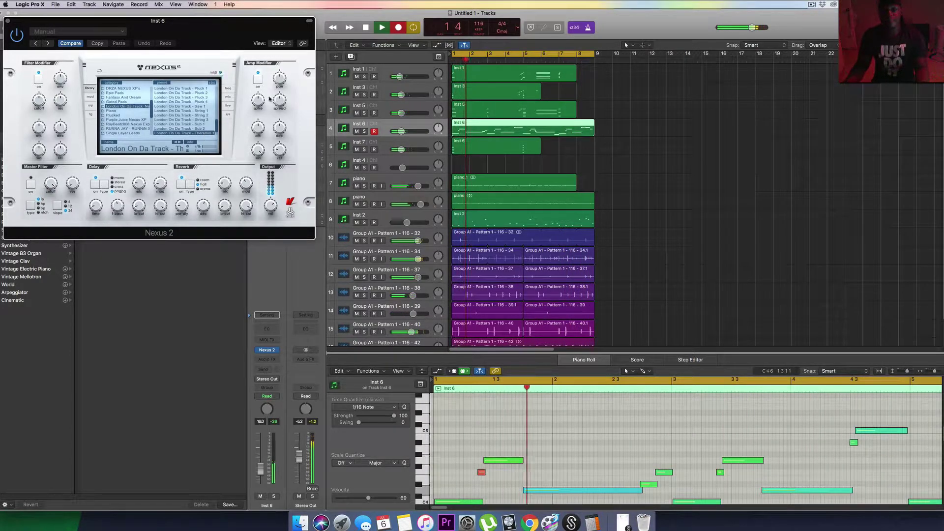
{"action": "left_click_drag", "start_coordinate": [402, 131], "coordinate": [401, 131]}
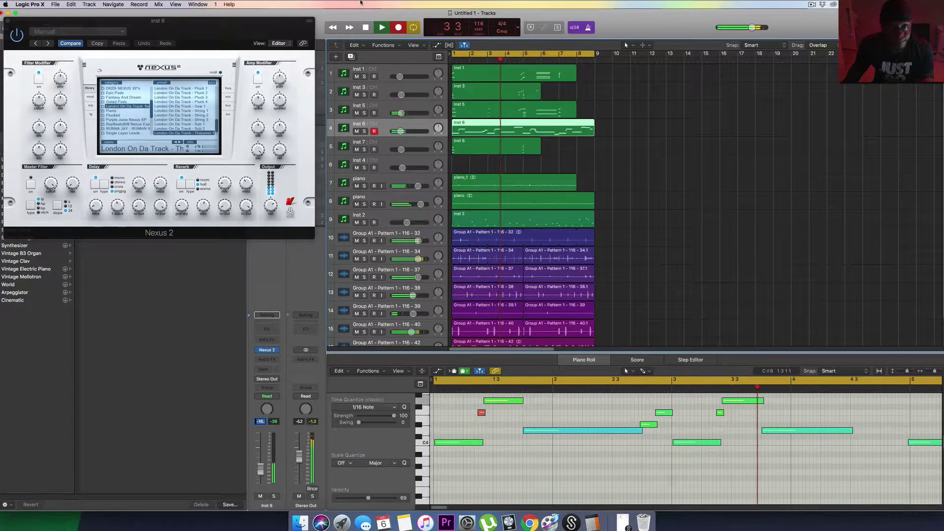
{"action": "left_click", "coordinate": [598, 152]}
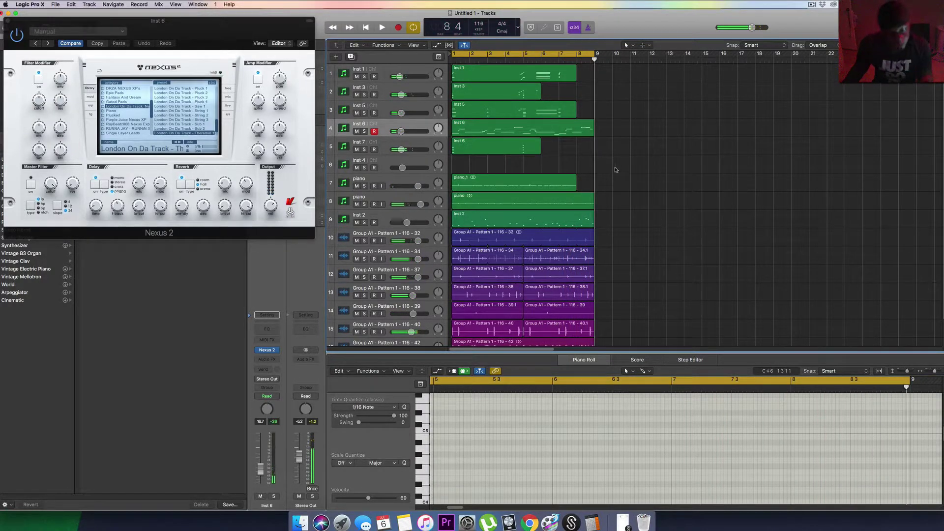
Repeat all regions of the eight-bar loop three times along the timeline and close the Nexus 2 window
{"action": "key", "text": "super+a"}
{"action": "key", "text": "super+r"}
{"action": "key", "text": "super+r"}
{"action": "key", "text": "super+r"}
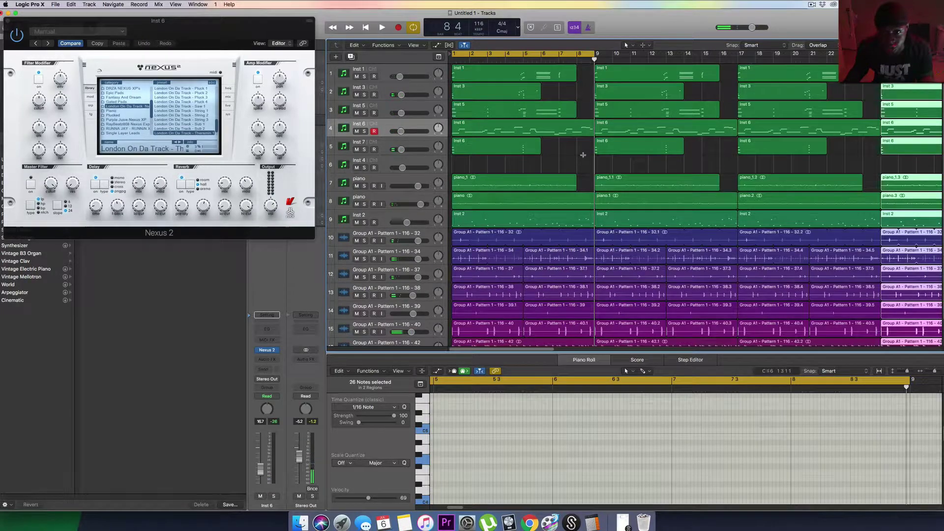
{"action": "left_click", "coordinate": [583, 155]}
{"action": "scroll", "coordinate": [566, 188], "scroll_direction": "down", "scroll_amount": 2}
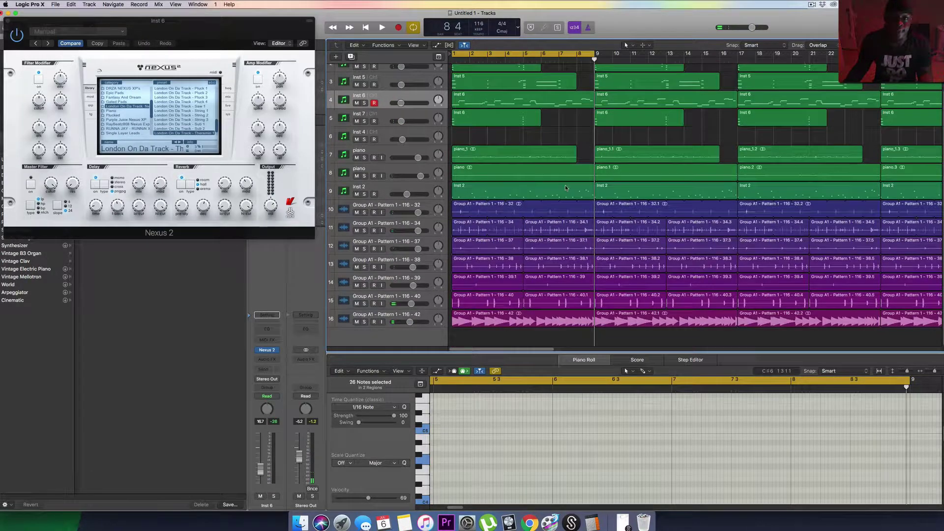
{"action": "left_click", "coordinate": [6, 19]}
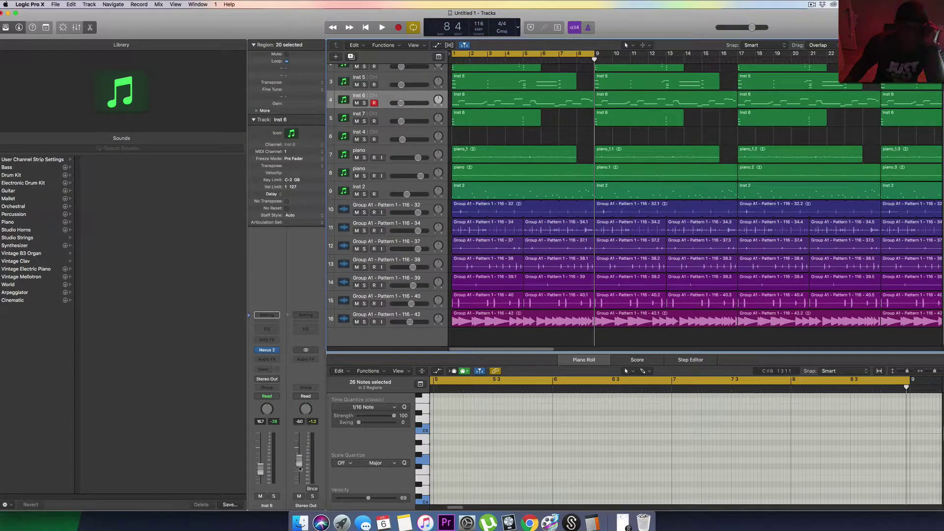
Delete the Maschine 2 track Inst 2 together with all its regions
{"action": "left_click_drag", "start_coordinate": [572, 339], "coordinate": [468, 190]}
{"action": "left_click", "coordinate": [385, 190]}
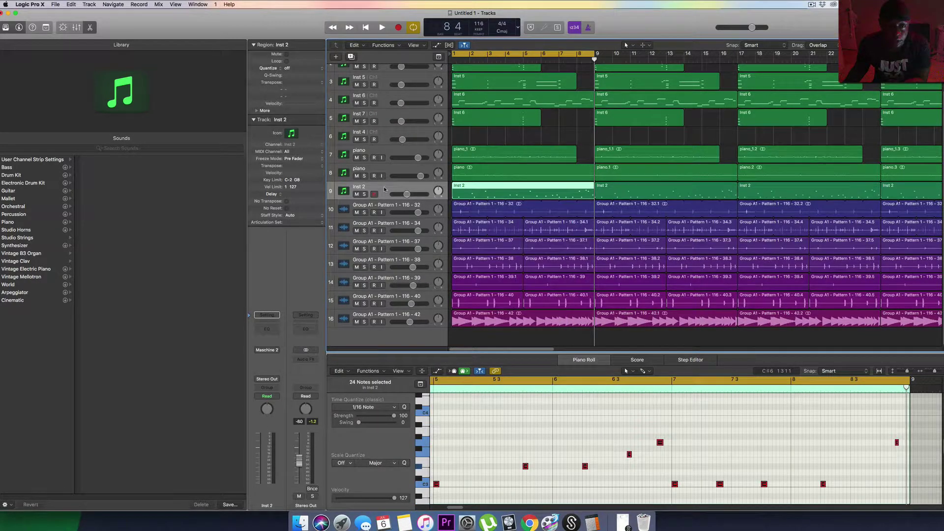
{"action": "key", "text": "Delete"}
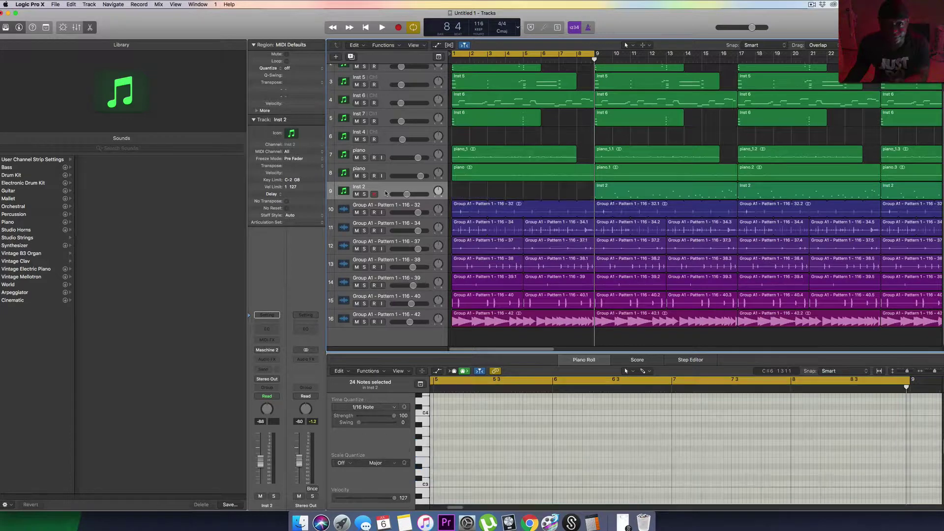
{"action": "key", "text": "super+BackSpace"}
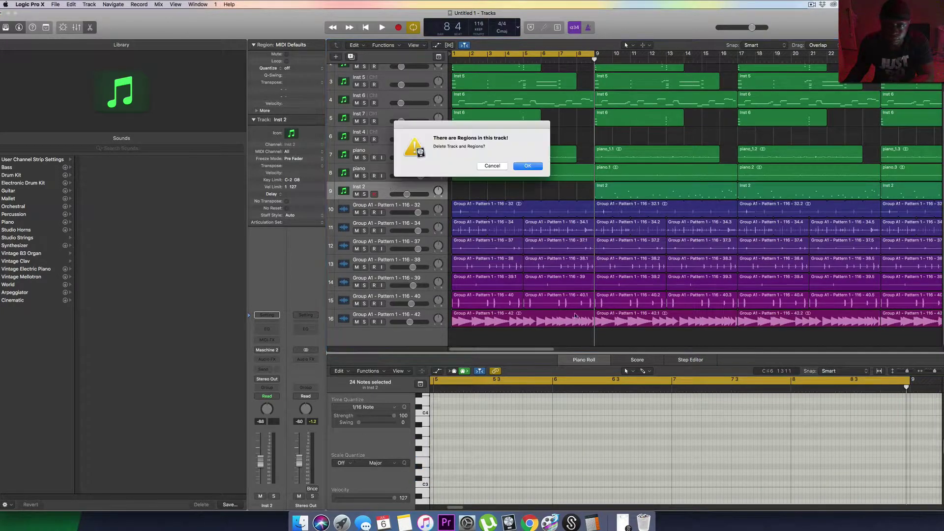
{"action": "left_click", "coordinate": [527, 166]}
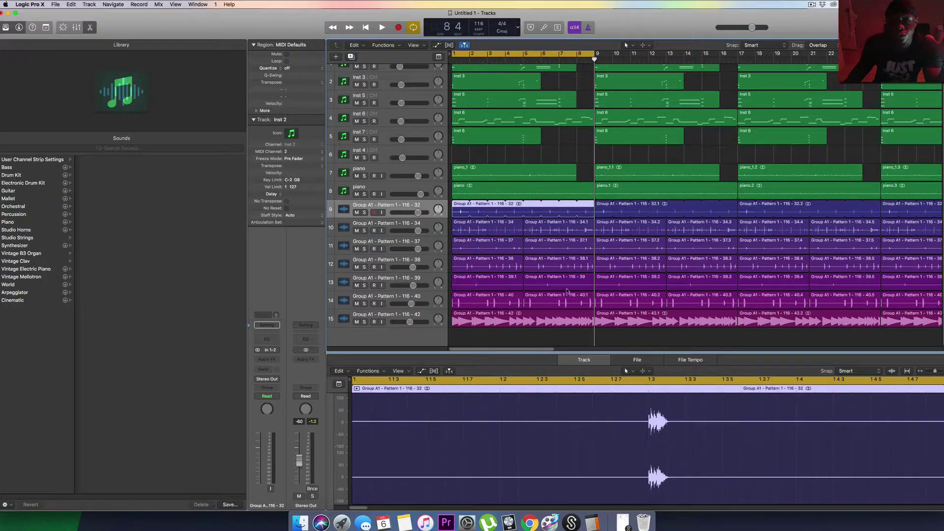
Delete all the Group A1 drum pattern regions from the first eight bars
{"action": "right_click", "coordinate": [526, 197]}
{"action": "left_click", "coordinate": [578, 342]}
{"action": "left_click_drag", "start_coordinate": [590, 346], "coordinate": [453, 212]}
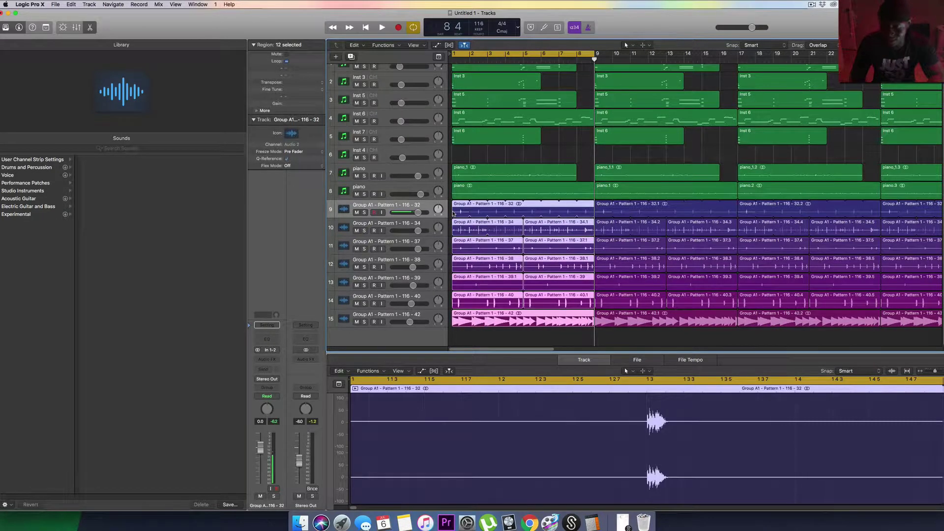
{"action": "key", "text": "Delete"}
Return the playhead to bar 1 and save the project as "youtube cook up" in the Logic folder
{"action": "key", "text": "Return"}
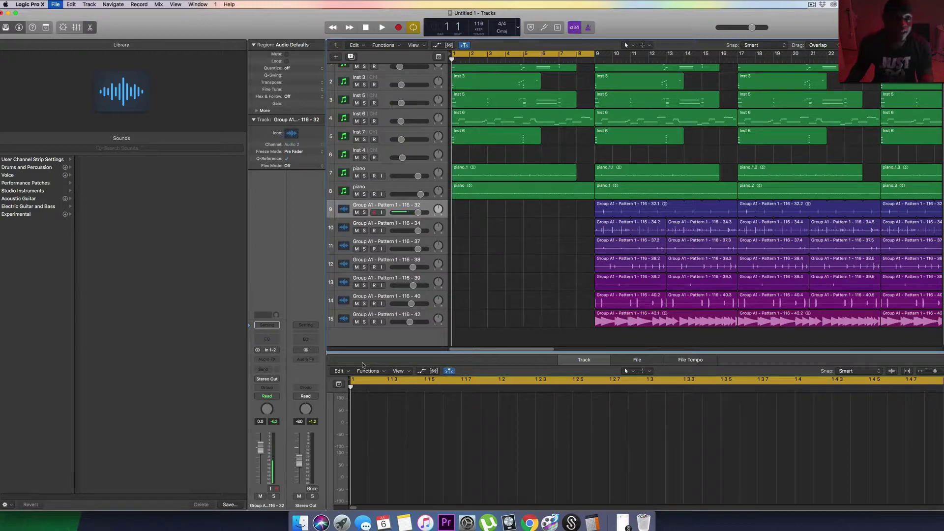
{"action": "key", "text": "super+s"}
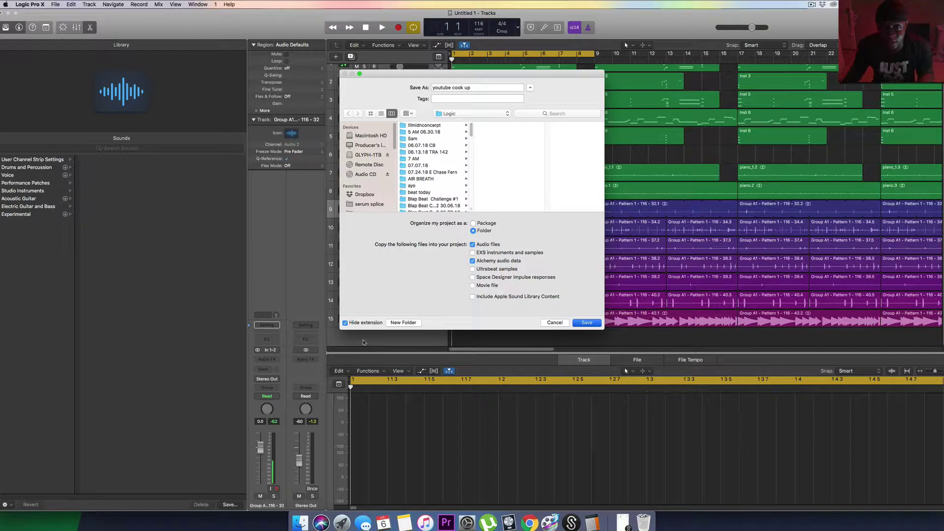
{"action": "key", "text": "Return"}
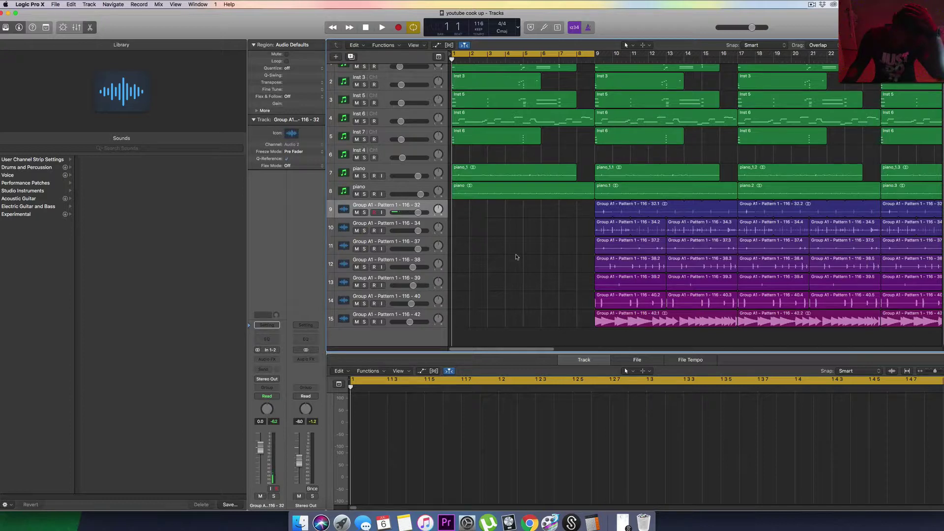
Delete the piano_1 region and the regions on Inst 1, Inst 3, Inst 5 and Inst 6 from the first eight bars
{"action": "left_click", "coordinate": [523, 166]}
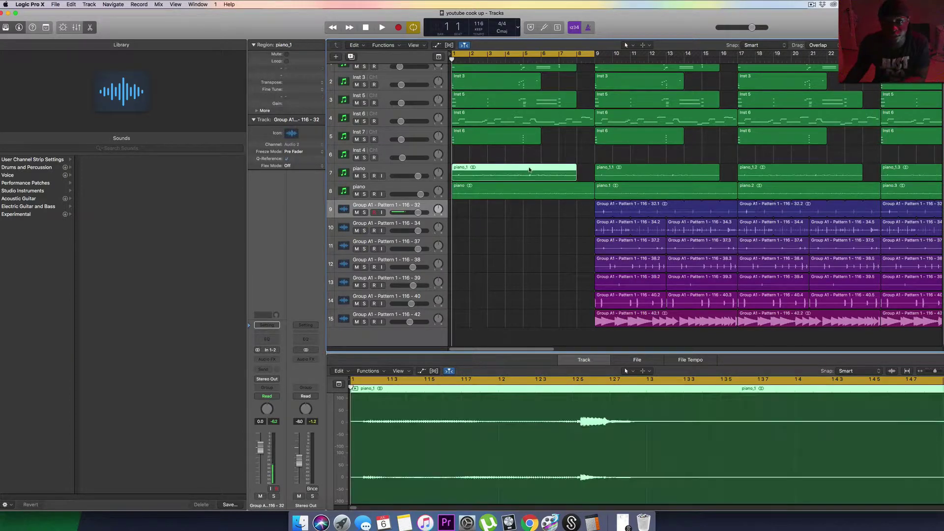
{"action": "key", "text": "Delete"}
{"action": "left_click", "coordinate": [500, 124]}
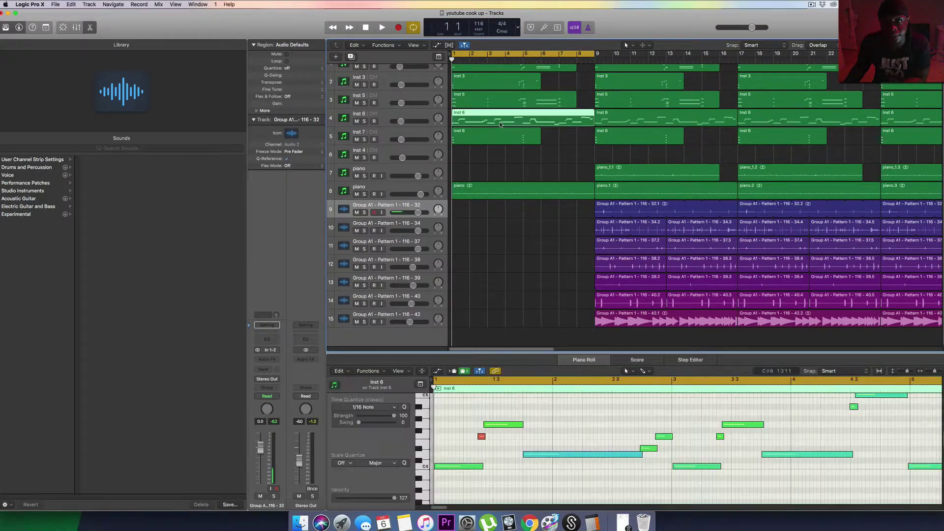
{"action": "key", "text": "Delete"}
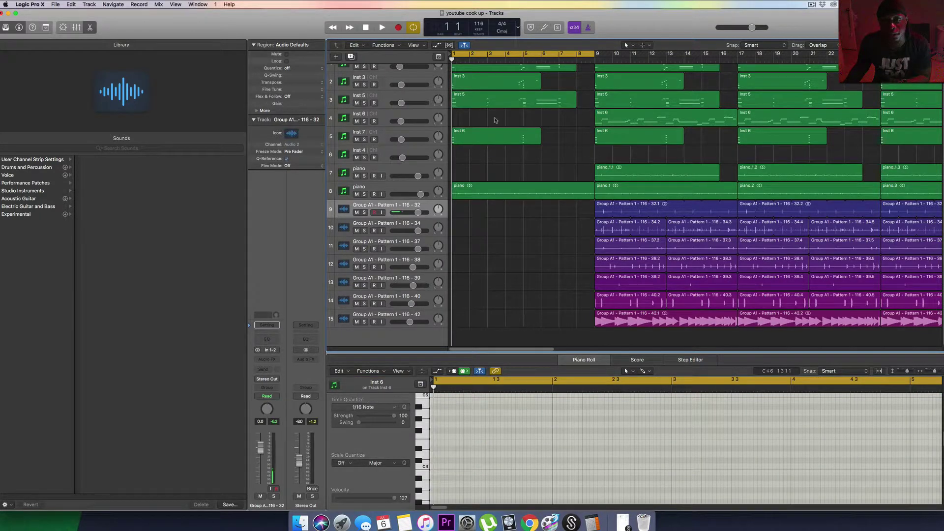
{"action": "left_click_drag", "start_coordinate": [495, 120], "coordinate": [468, 81]}
{"action": "key", "text": "Delete"}
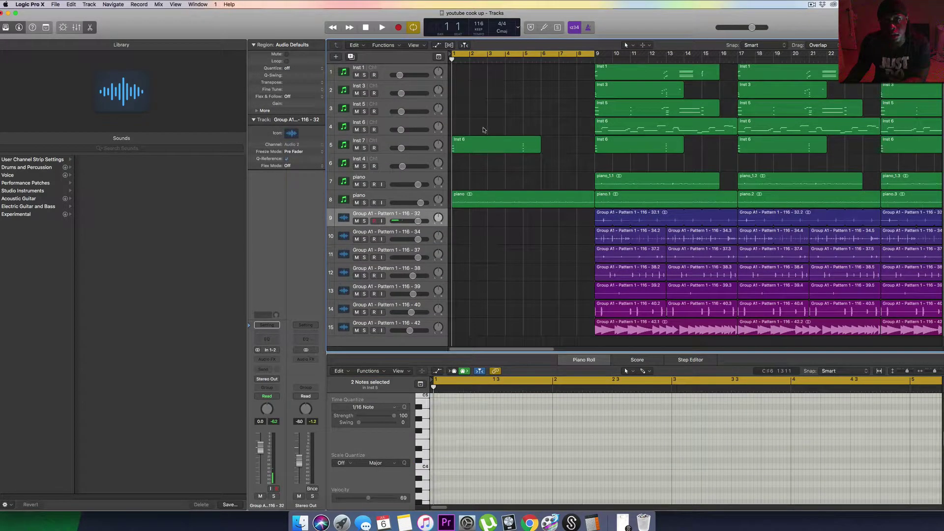
Remove the Inst 7 track's region from the intro and raise the volume of the remaining intro piano track during playback
{"action": "key", "text": "space"}
{"action": "left_click", "coordinate": [489, 144]}
{"action": "key", "text": "Delete"}
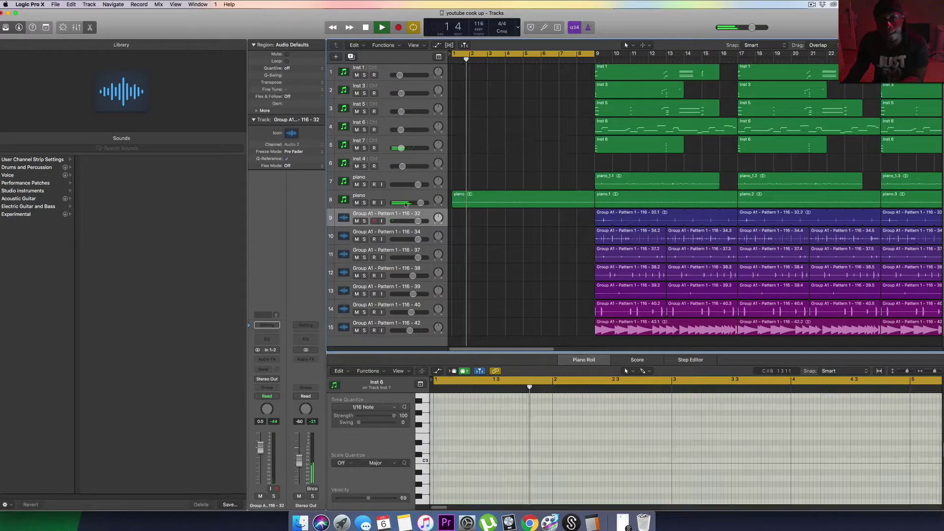
{"action": "left_click_drag", "start_coordinate": [421, 203], "coordinate": [426, 203]}
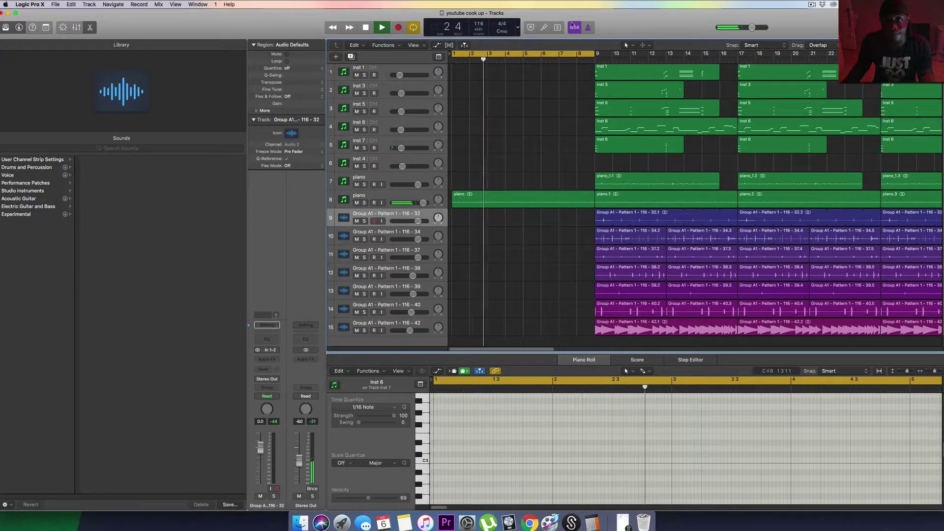
Delete the regions starting at bar 9 on Inst 6 and Inst 7, and turn off Cycle mode
{"action": "left_click", "coordinate": [610, 127]}
{"action": "key", "text": "Delete"}
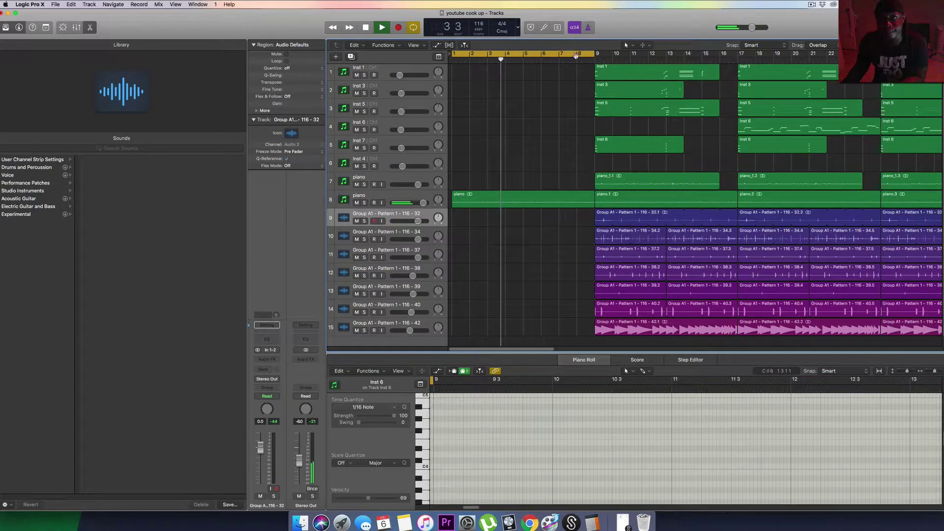
{"action": "key", "text": "c"}
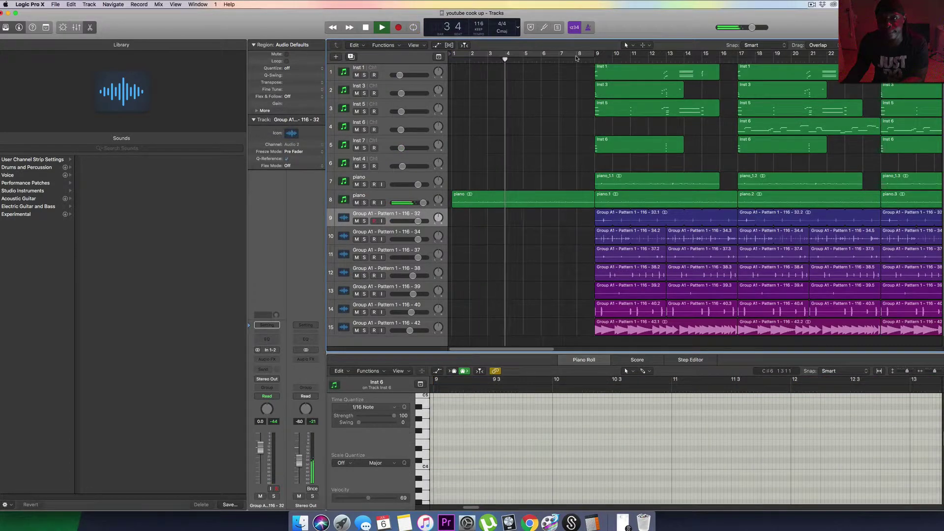
{"action": "left_click", "coordinate": [639, 147]}
{"action": "key", "text": "Delete"}
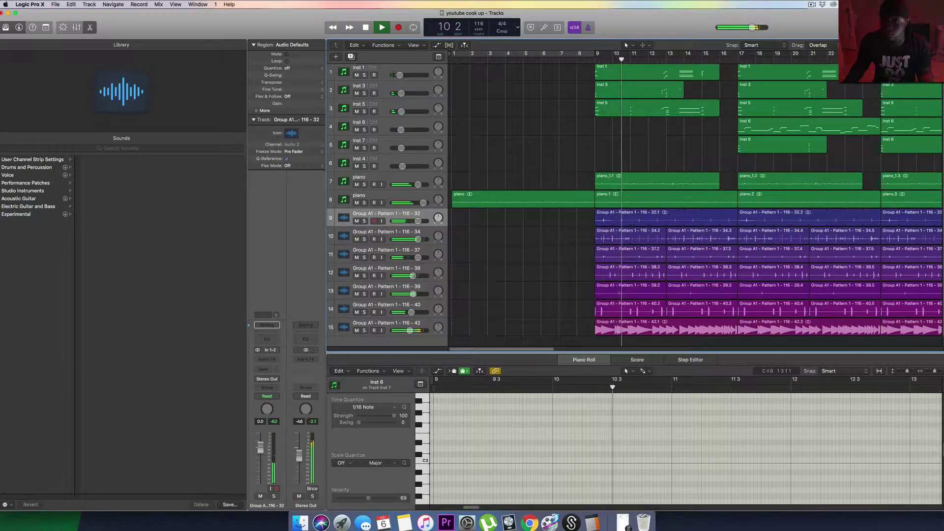
Delete the upper piano track's regions at bars 9 and 17 and the Pattern 1 - 116 - 42 region at bar 17
{"action": "left_click", "coordinate": [675, 183]}
{"action": "key", "text": "Delete"}
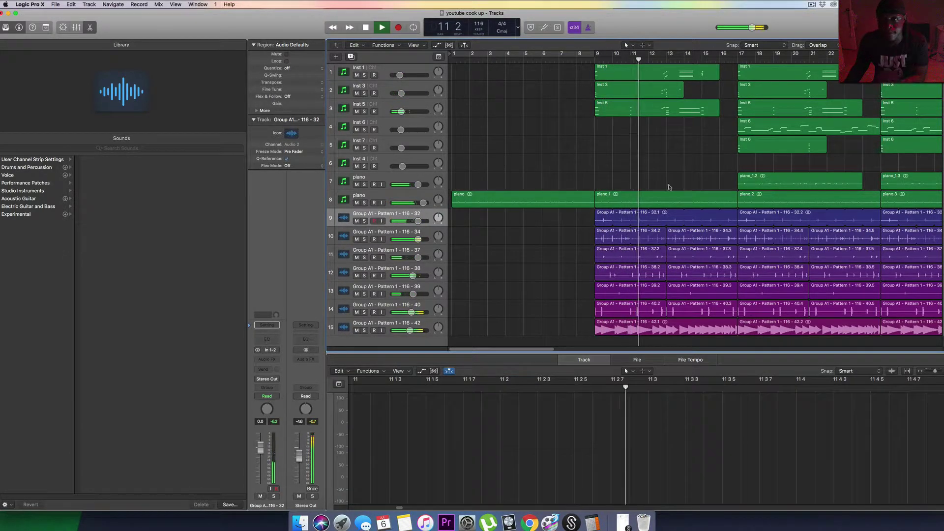
{"action": "left_click", "coordinate": [687, 76]}
{"action": "left_click_drag", "start_coordinate": [934, 45], "coordinate": [931, 45]}
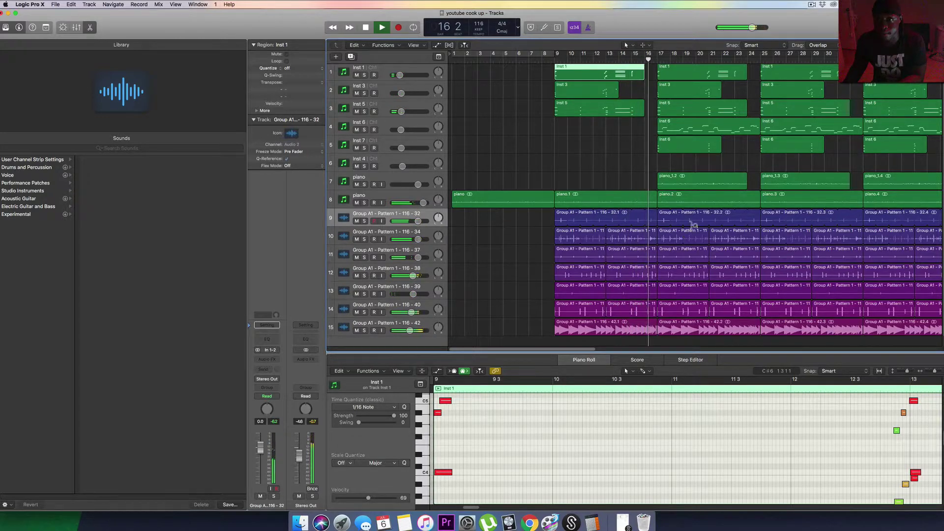
{"action": "left_click", "coordinate": [689, 325]}
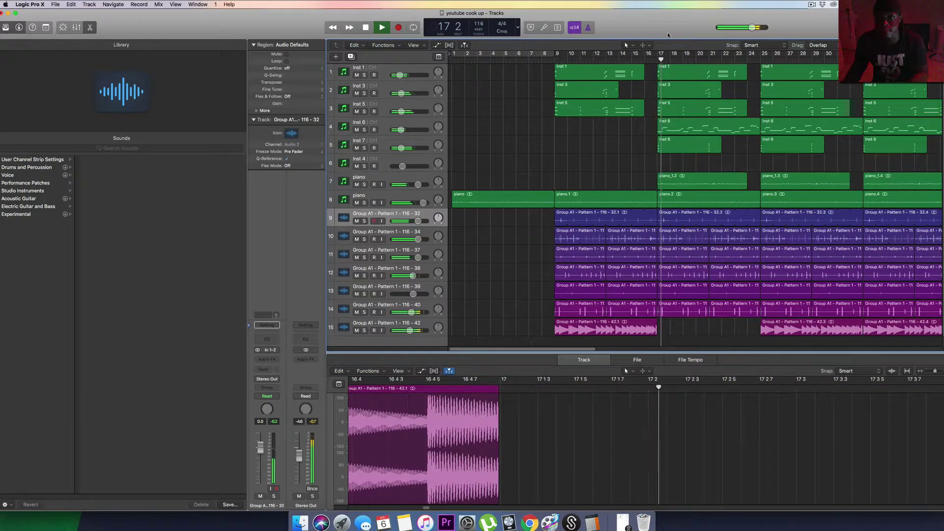
{"action": "key", "text": "Delete"}
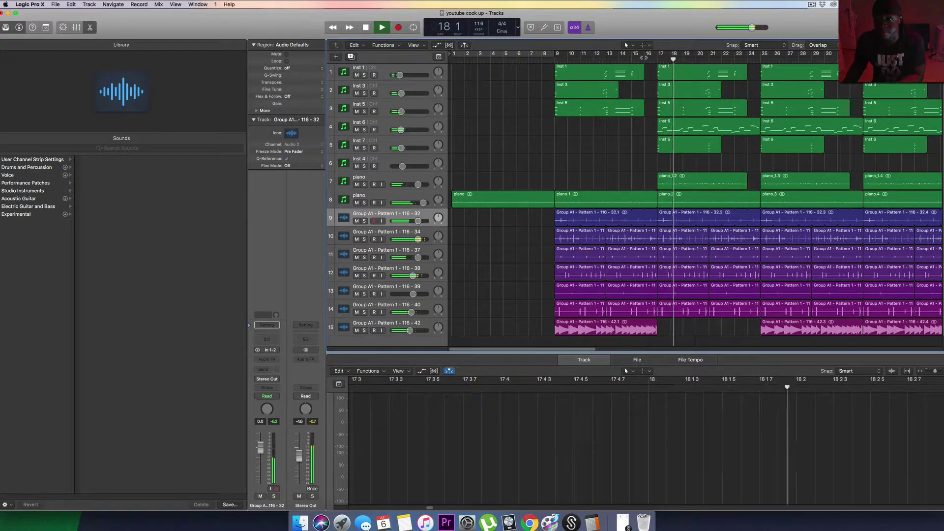
{"action": "left_click", "coordinate": [704, 179]}
{"action": "key", "text": "Delete"}
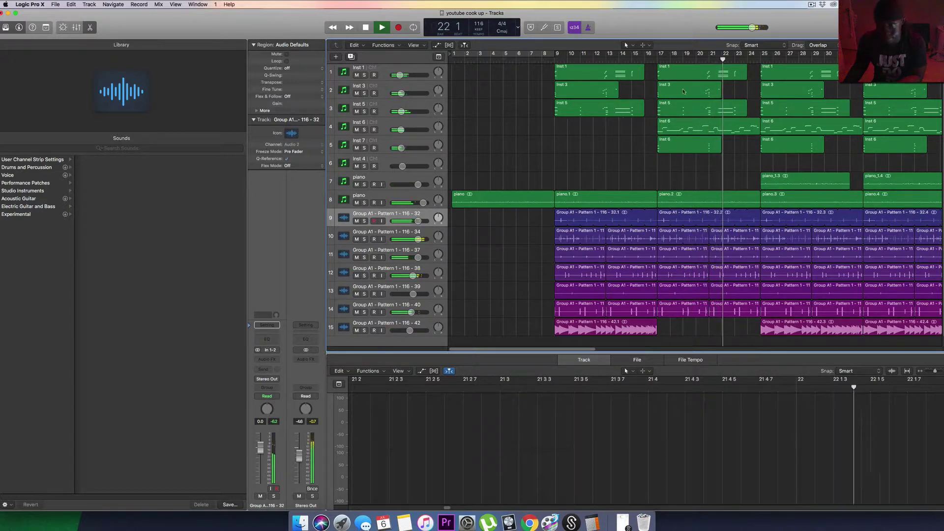
Delete the Inst 1 and Inst 5 regions at bar 17 and the Inst 6 regions at bars 17 and 25
{"action": "left_click", "coordinate": [683, 73]}
{"action": "key", "text": "Delete"}
{"action": "left_click", "coordinate": [682, 108]}
{"action": "key", "text": "Delete"}
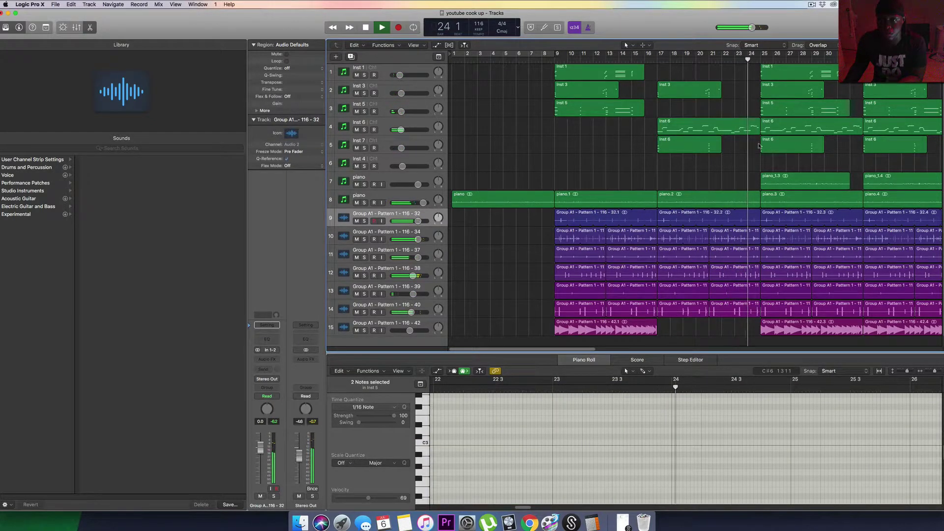
{"action": "left_click", "coordinate": [702, 129]}
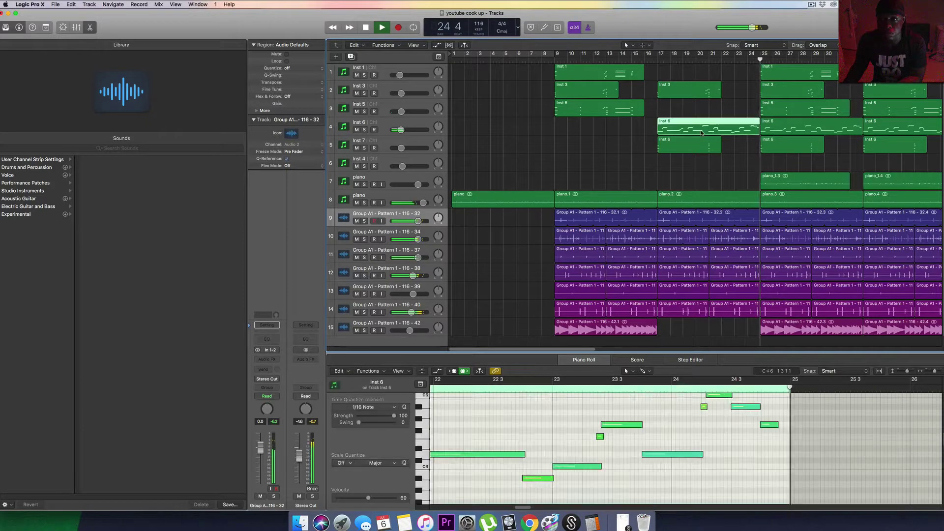
{"action": "key", "text": "Delete"}
{"action": "left_click", "coordinate": [799, 130]}
{"action": "key", "text": "Delete"}
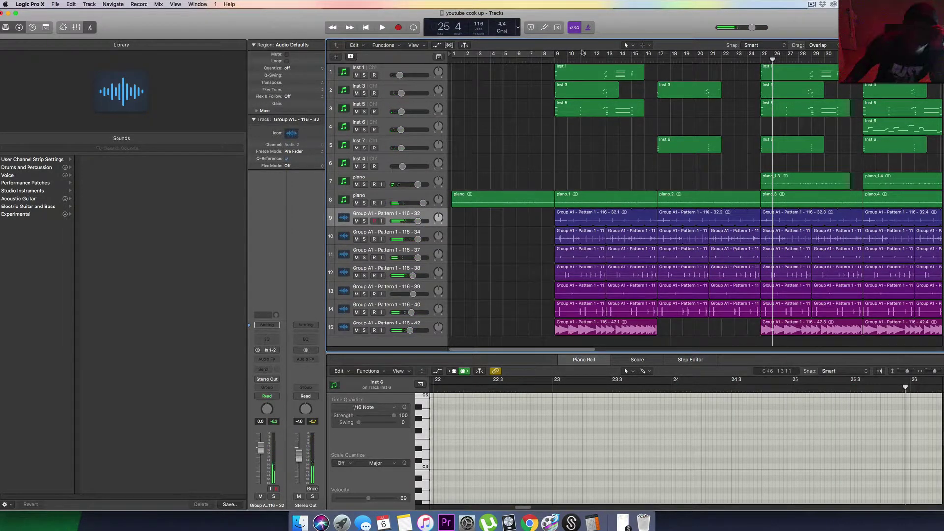
{"action": "left_click_drag", "start_coordinate": [561, 53], "coordinate": [762, 55]}
{"action": "left_click", "coordinate": [648, 56]}
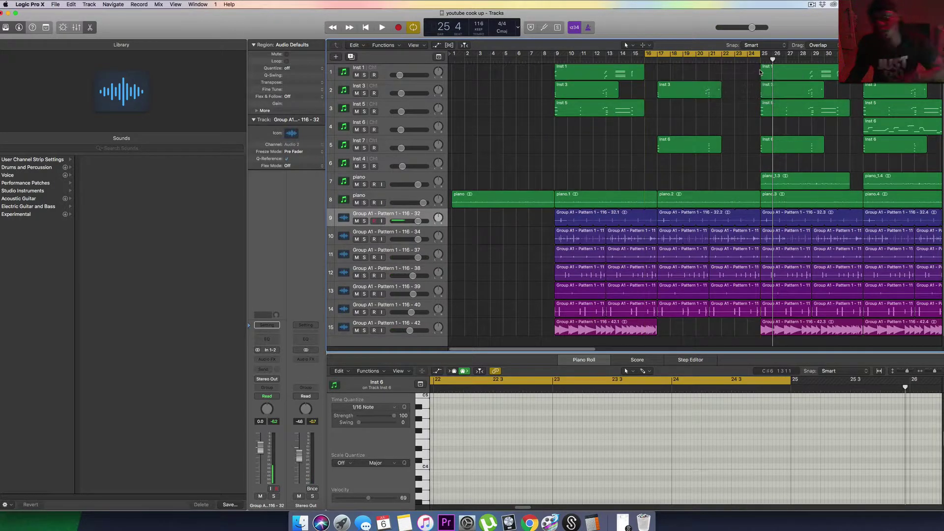
{"action": "key", "text": "space"}
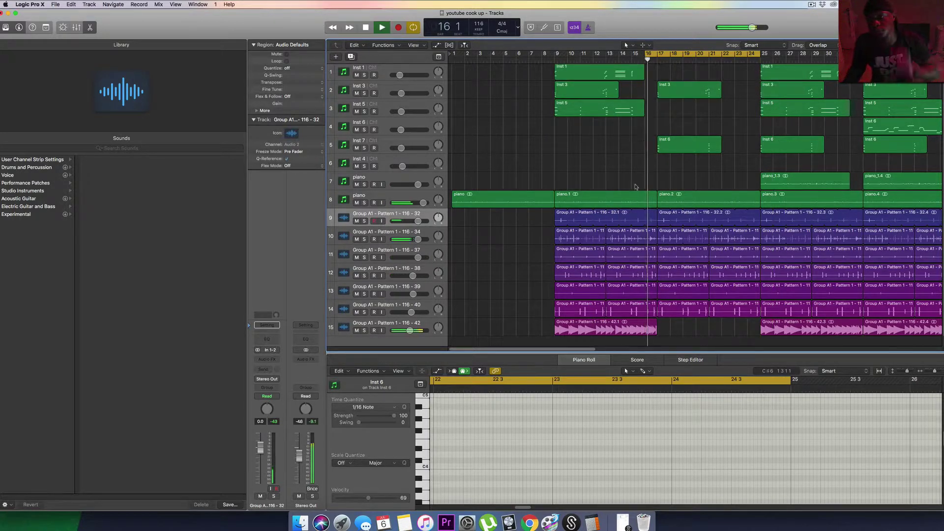
{"action": "right_click", "coordinate": [655, 54]}
{"action": "left_click", "coordinate": [656, 65]}
{"action": "left_click", "coordinate": [666, 53]}
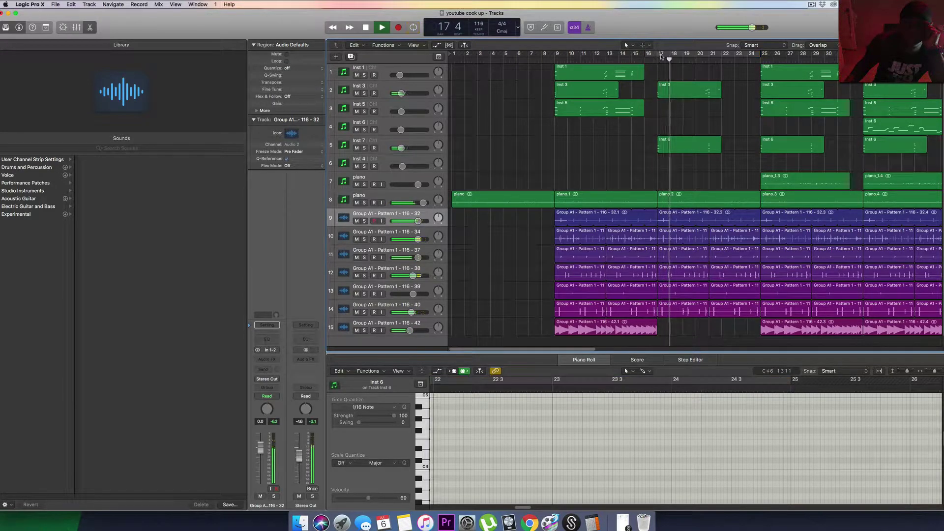
Set the cycle range from bar 17 to bar 25 and play that section in a loop
{"action": "left_click_drag", "start_coordinate": [659, 54], "coordinate": [761, 55]}
{"action": "key", "text": "space"}
{"action": "key", "text": "space"}
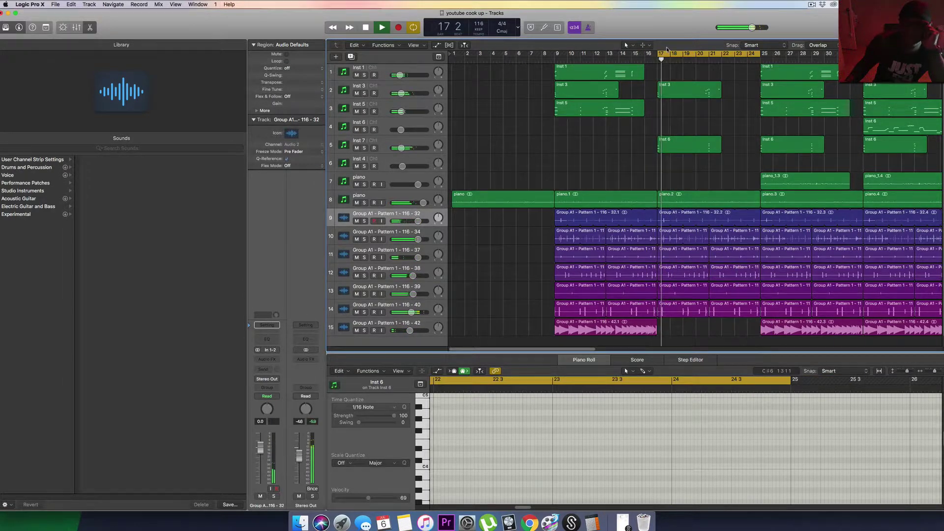
Delete the Inst 1, Inst 3 and Inst 5 regions that start at bar 25
{"action": "key", "text": "super+Left"}
{"action": "key", "text": "super+Left"}
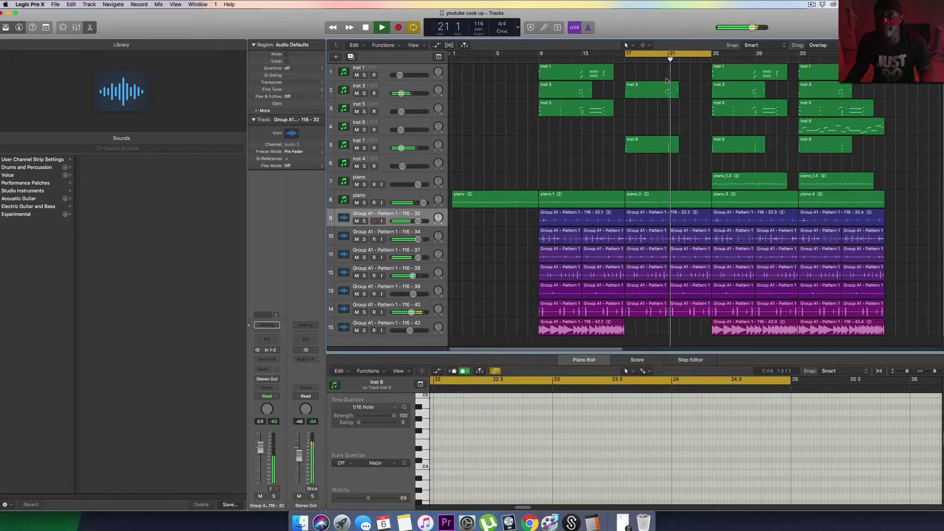
{"action": "left_click", "coordinate": [659, 148]}
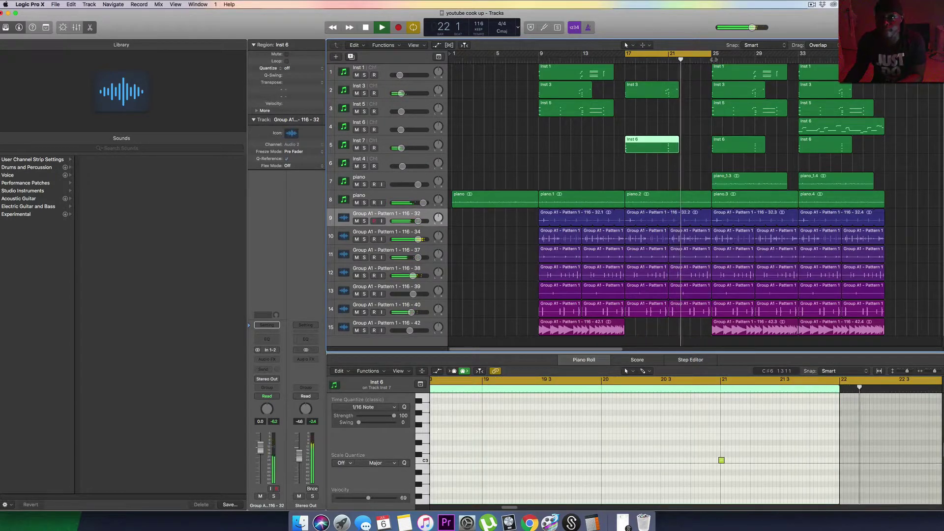
{"action": "left_click", "coordinate": [747, 182]}
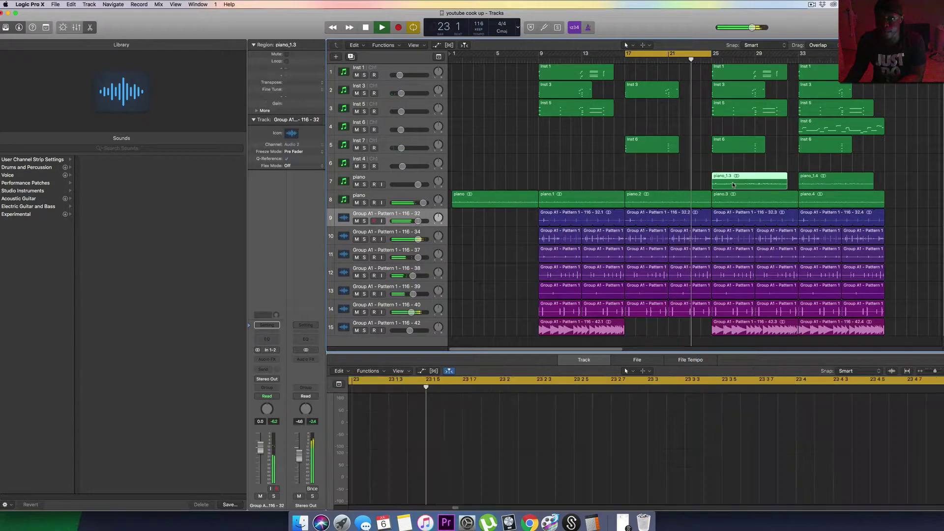
{"action": "left_click_drag", "start_coordinate": [748, 123], "coordinate": [713, 80]}
{"action": "key", "text": "Delete"}
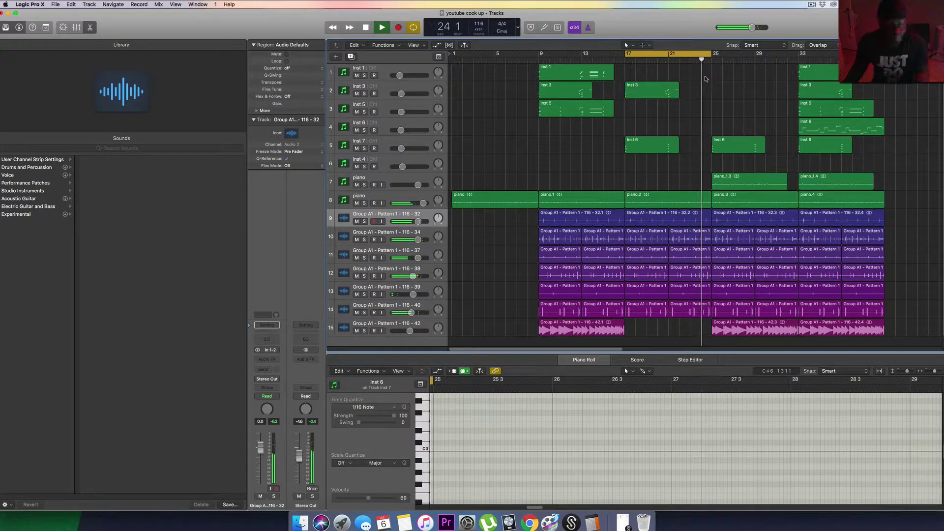
Audition the arrangement with the cycle range set from bar 17 to bar 33, and turn off Cycle mode
{"action": "key", "text": "c"}
{"action": "left_click_drag", "start_coordinate": [625, 55], "coordinate": [799, 55]}
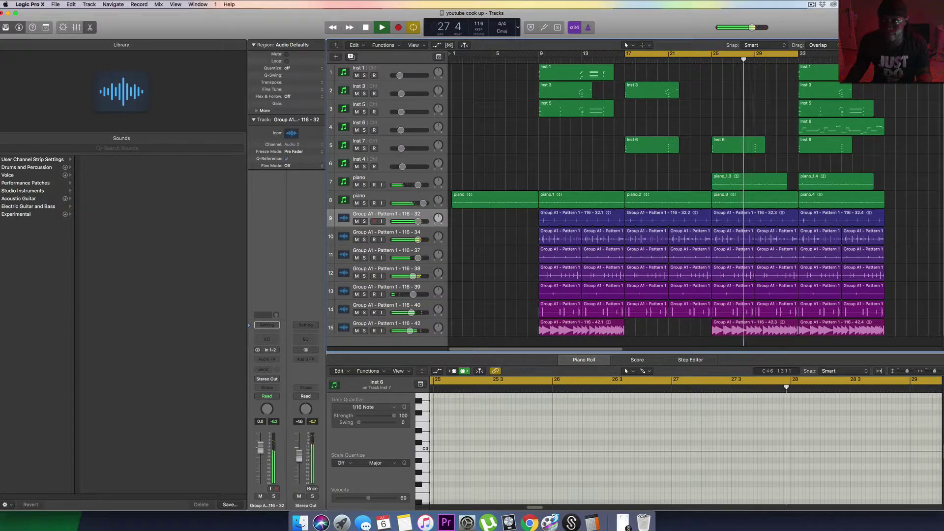
{"action": "key", "text": "super+Left"}
{"action": "key", "text": "super+Left"}
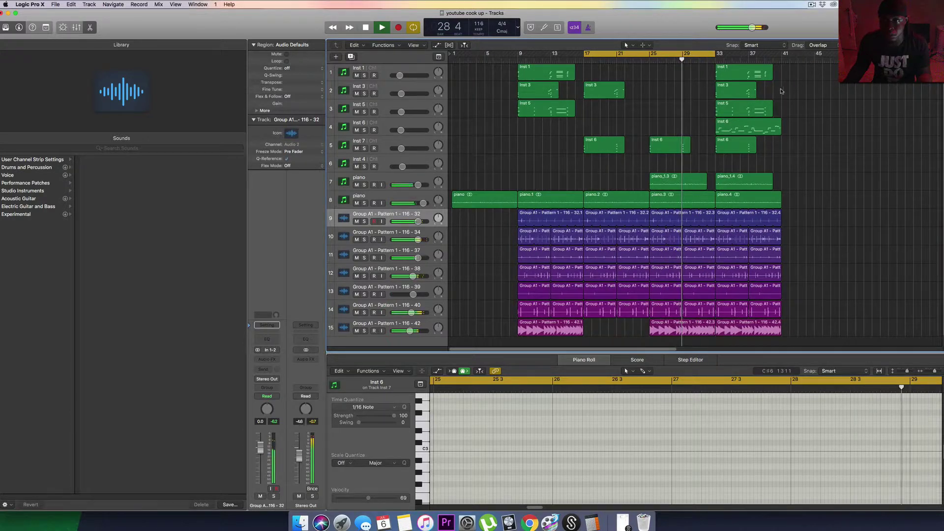
{"action": "key", "text": "super+Up"}
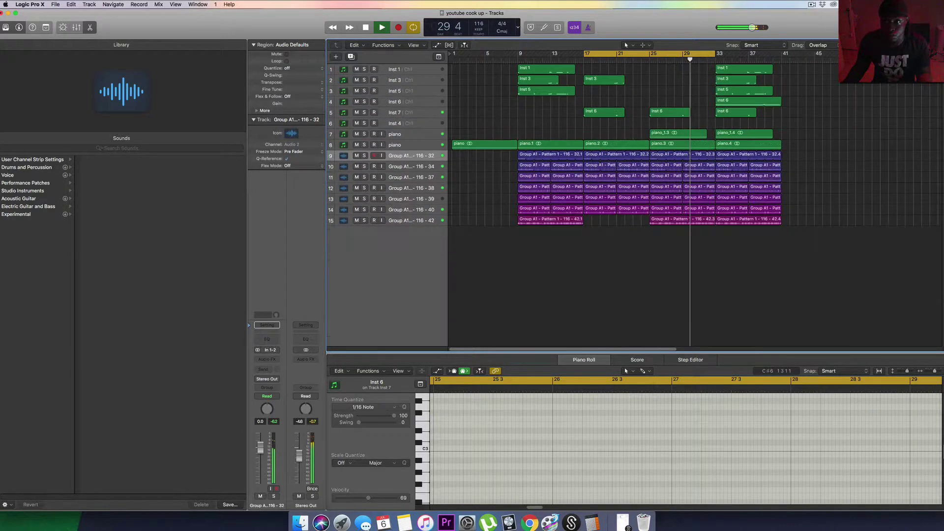
{"action": "left_click", "coordinate": [707, 54]}
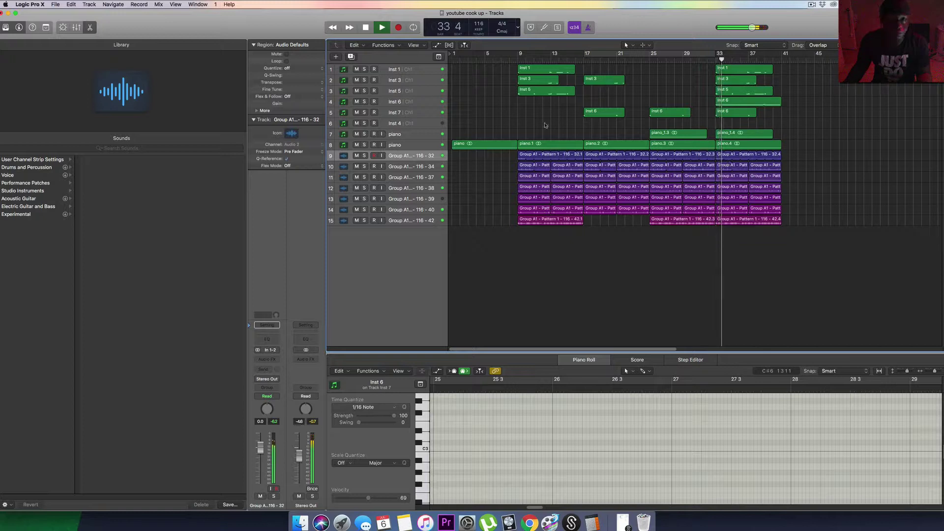
Play back the arrangement with a cycle range from bar 5 to bar 41, and select the Pattern 1 - 116 - 42 track
{"action": "left_click", "coordinate": [421, 101]}
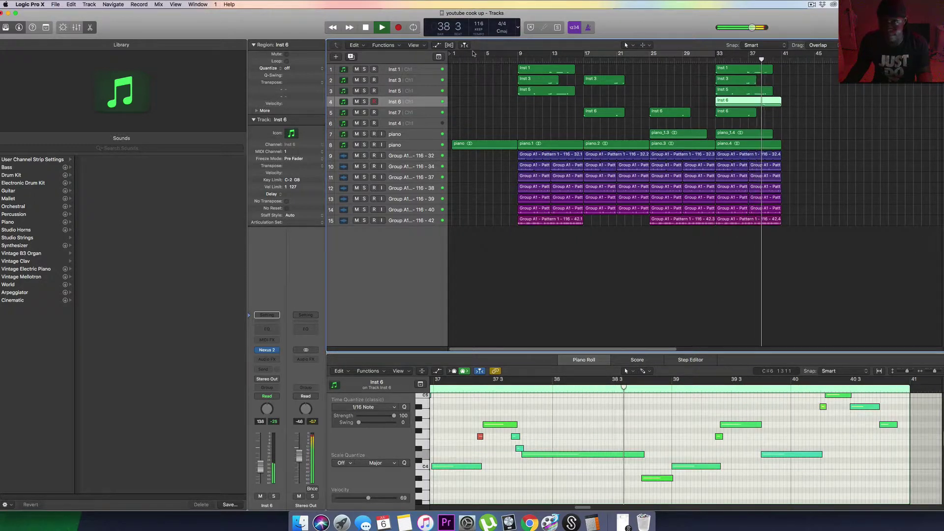
{"action": "left_click_drag", "start_coordinate": [485, 53], "coordinate": [785, 127]}
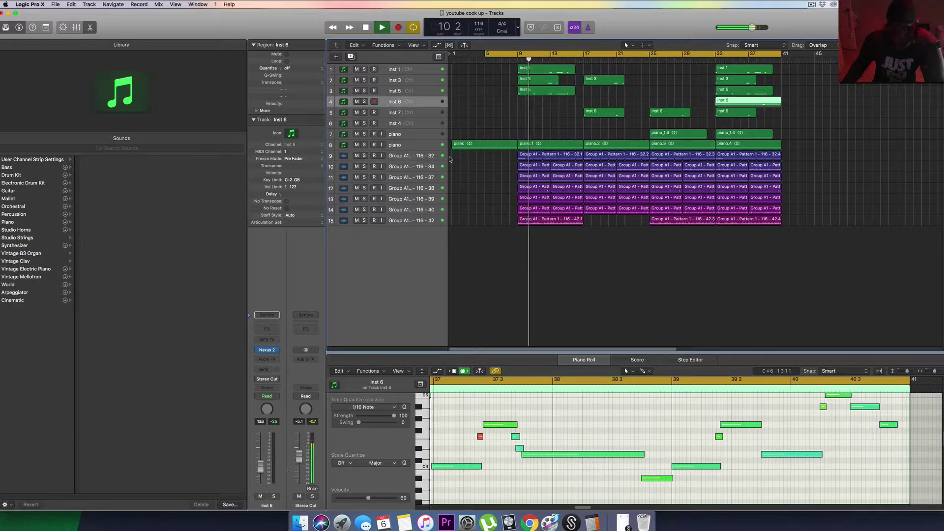
{"action": "left_click", "coordinate": [408, 221]}
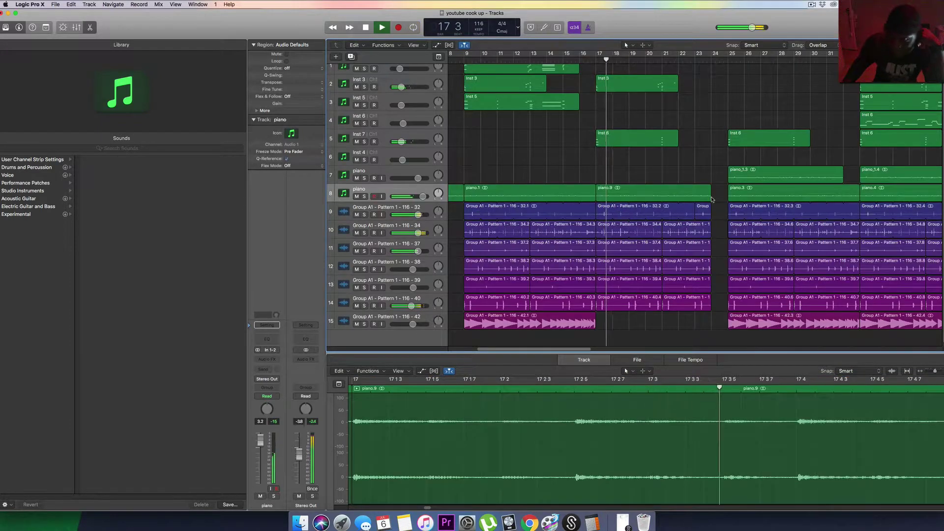
Extend the piano.9 region's end to bar 25 so it meets the piano.3 region
{"action": "left_click_drag", "start_coordinate": [711, 199], "coordinate": [728, 200]}
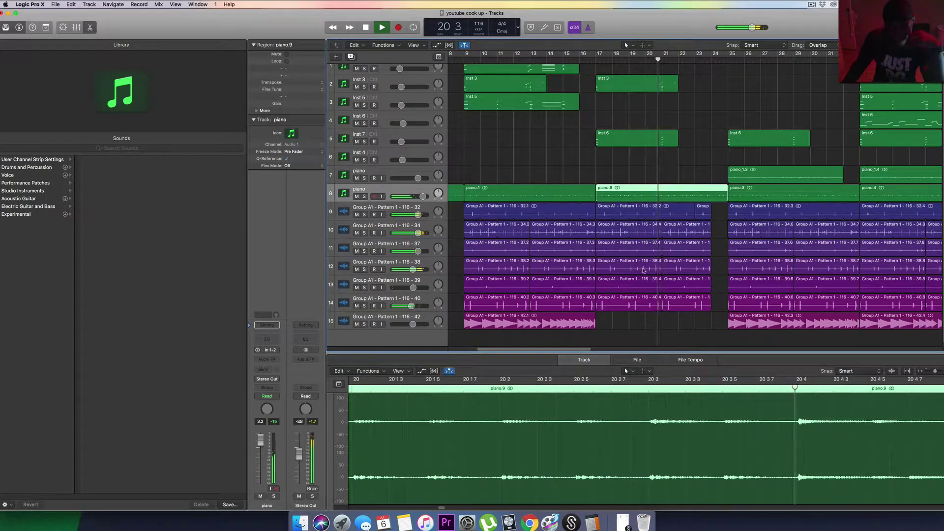
{"action": "key", "text": "super+Left"}
{"action": "key", "text": "super+Left"}
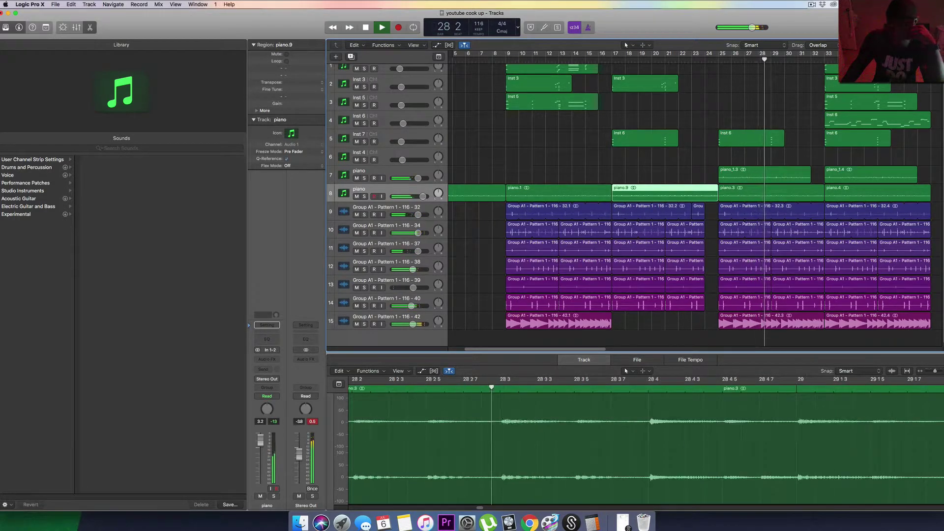
{"action": "key", "text": "super+Left"}
{"action": "key", "text": "super+Left"}
{"action": "key", "text": "super+Left"}
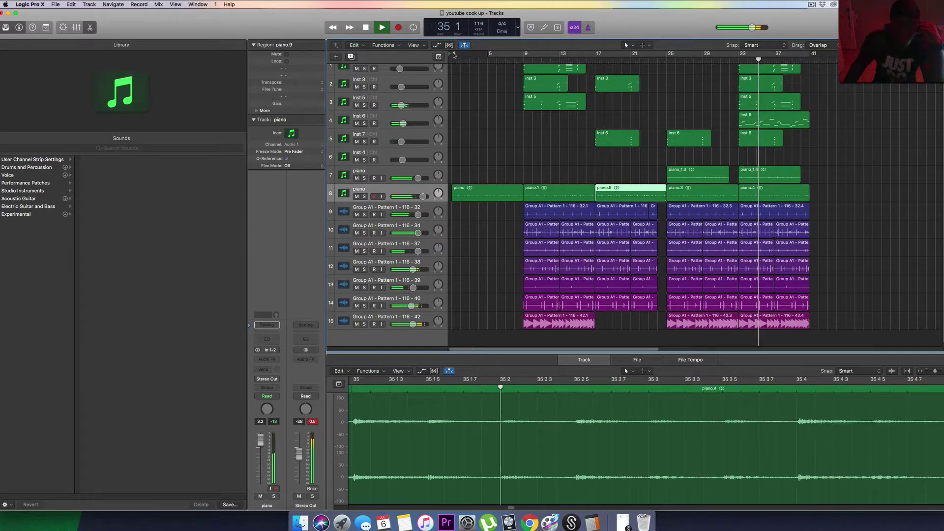
Copy the piano_1.4 and piano.4 regions to bar 41 on their own tracks
{"action": "left_click_drag", "start_coordinate": [452, 54], "coordinate": [832, 181]}
{"action": "key", "text": "c"}
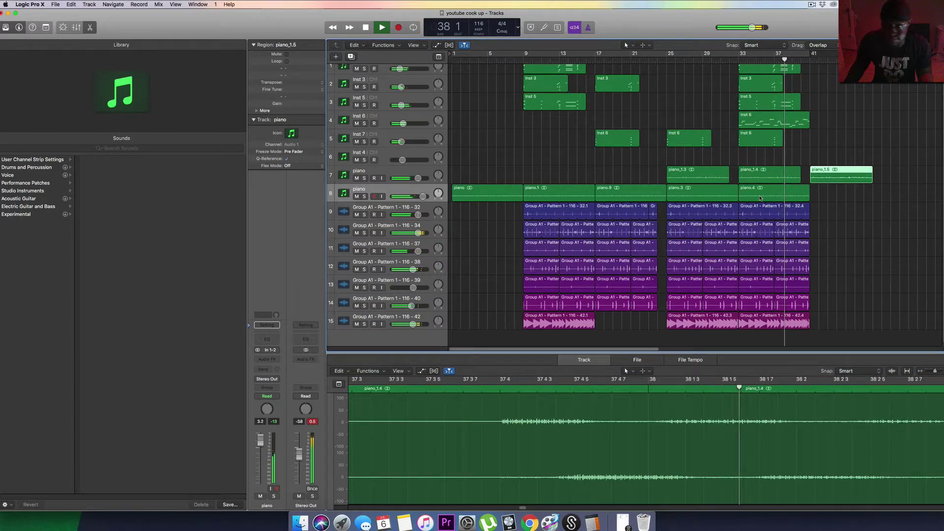
{"action": "left_click_drag", "start_coordinate": [765, 192], "coordinate": [839, 203]}
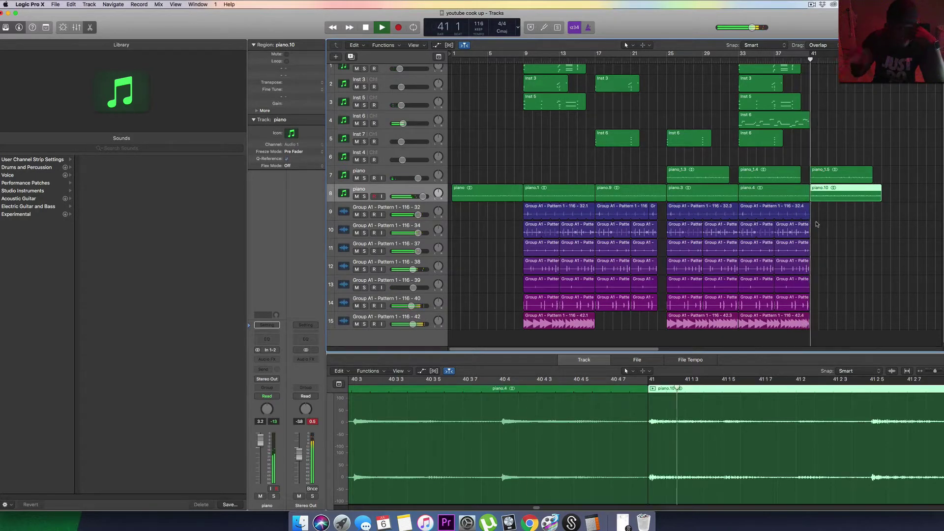
Rebalance the two piano tracks, setting the lower one's volume to 1.1 dB, and copy drum pattern regions to bar 41
{"action": "left_click", "coordinate": [419, 178]}
{"action": "left_click_drag", "start_coordinate": [424, 197], "coordinate": [420, 196]}
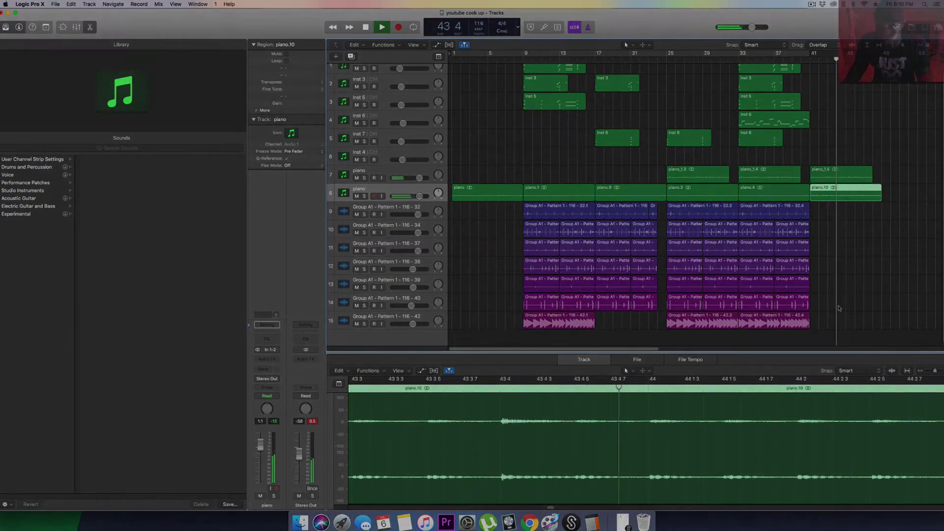
{"action": "left_click_drag", "start_coordinate": [812, 312], "coordinate": [831, 256]}
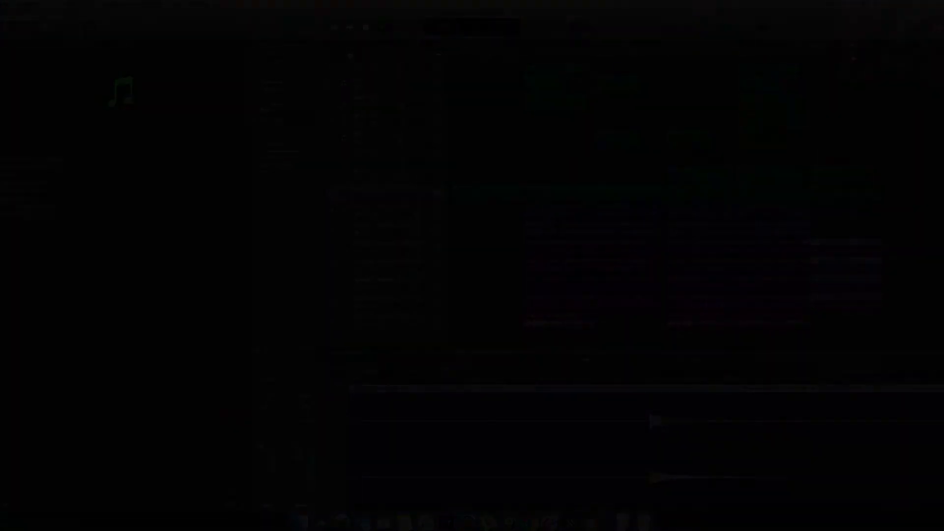